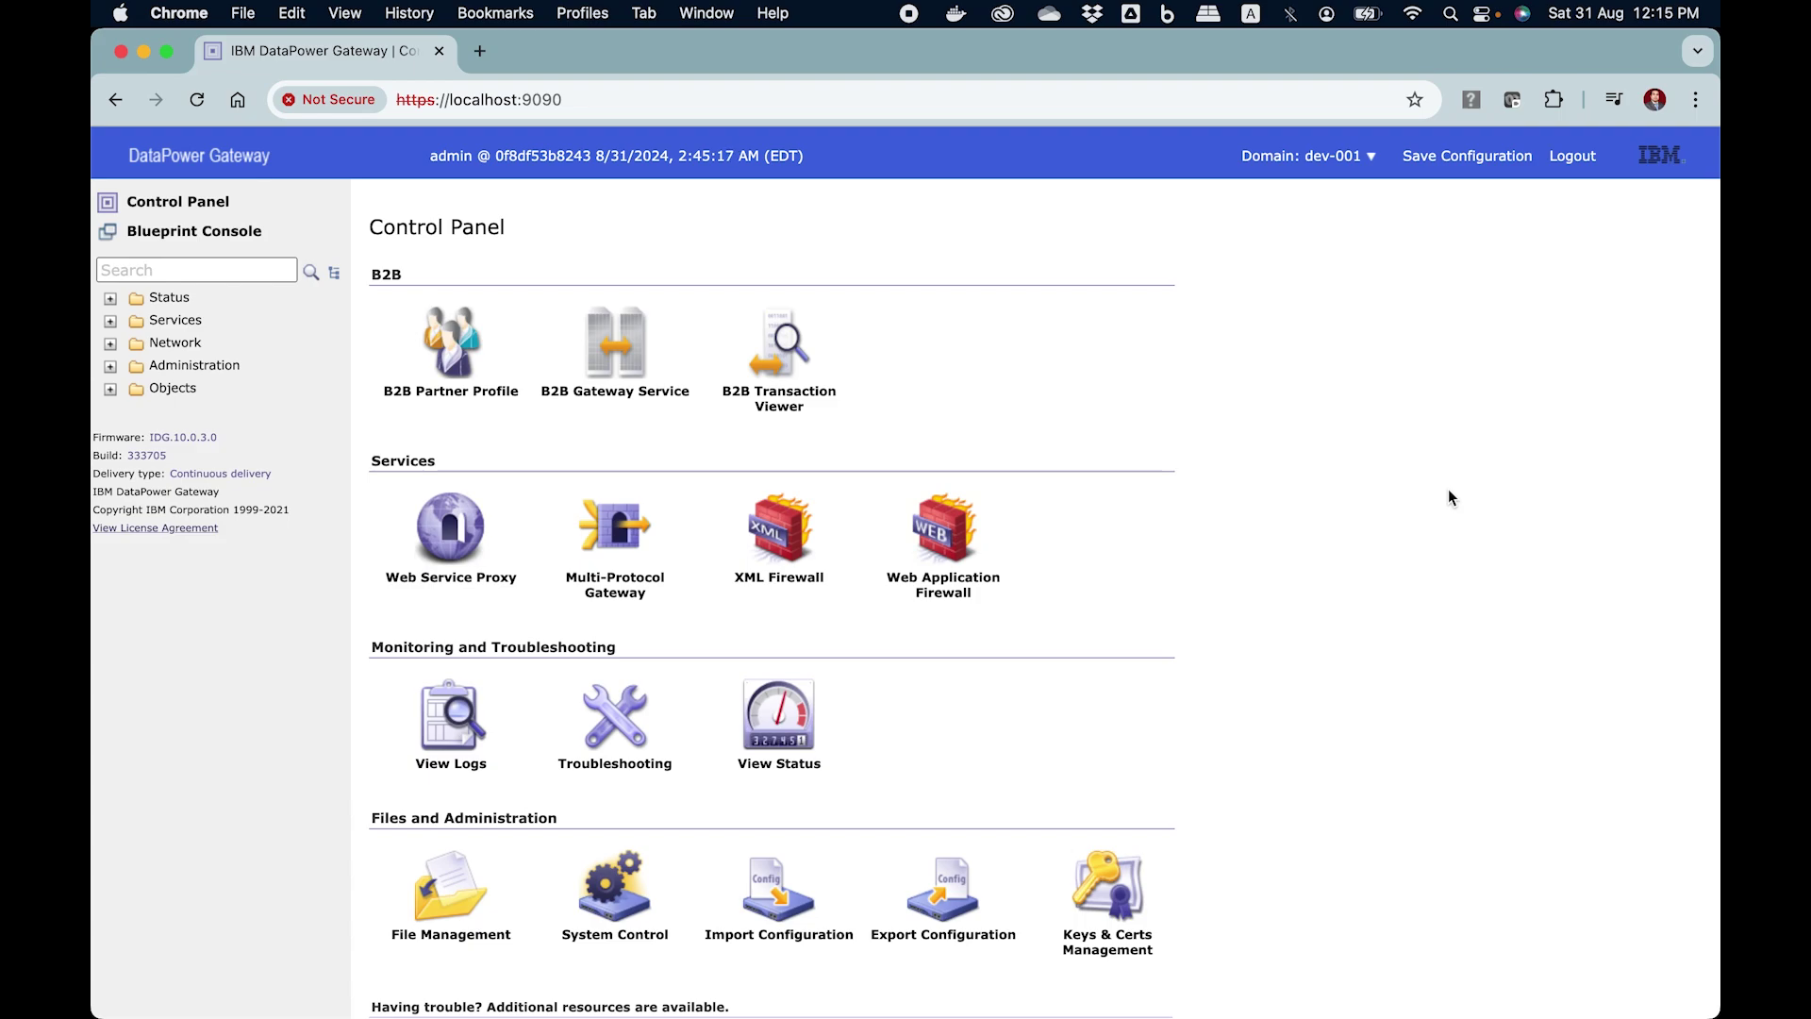
Open the XML Firewall service mock-backend-01 and examine its front-end local address and port number.
left_click(809, 536)
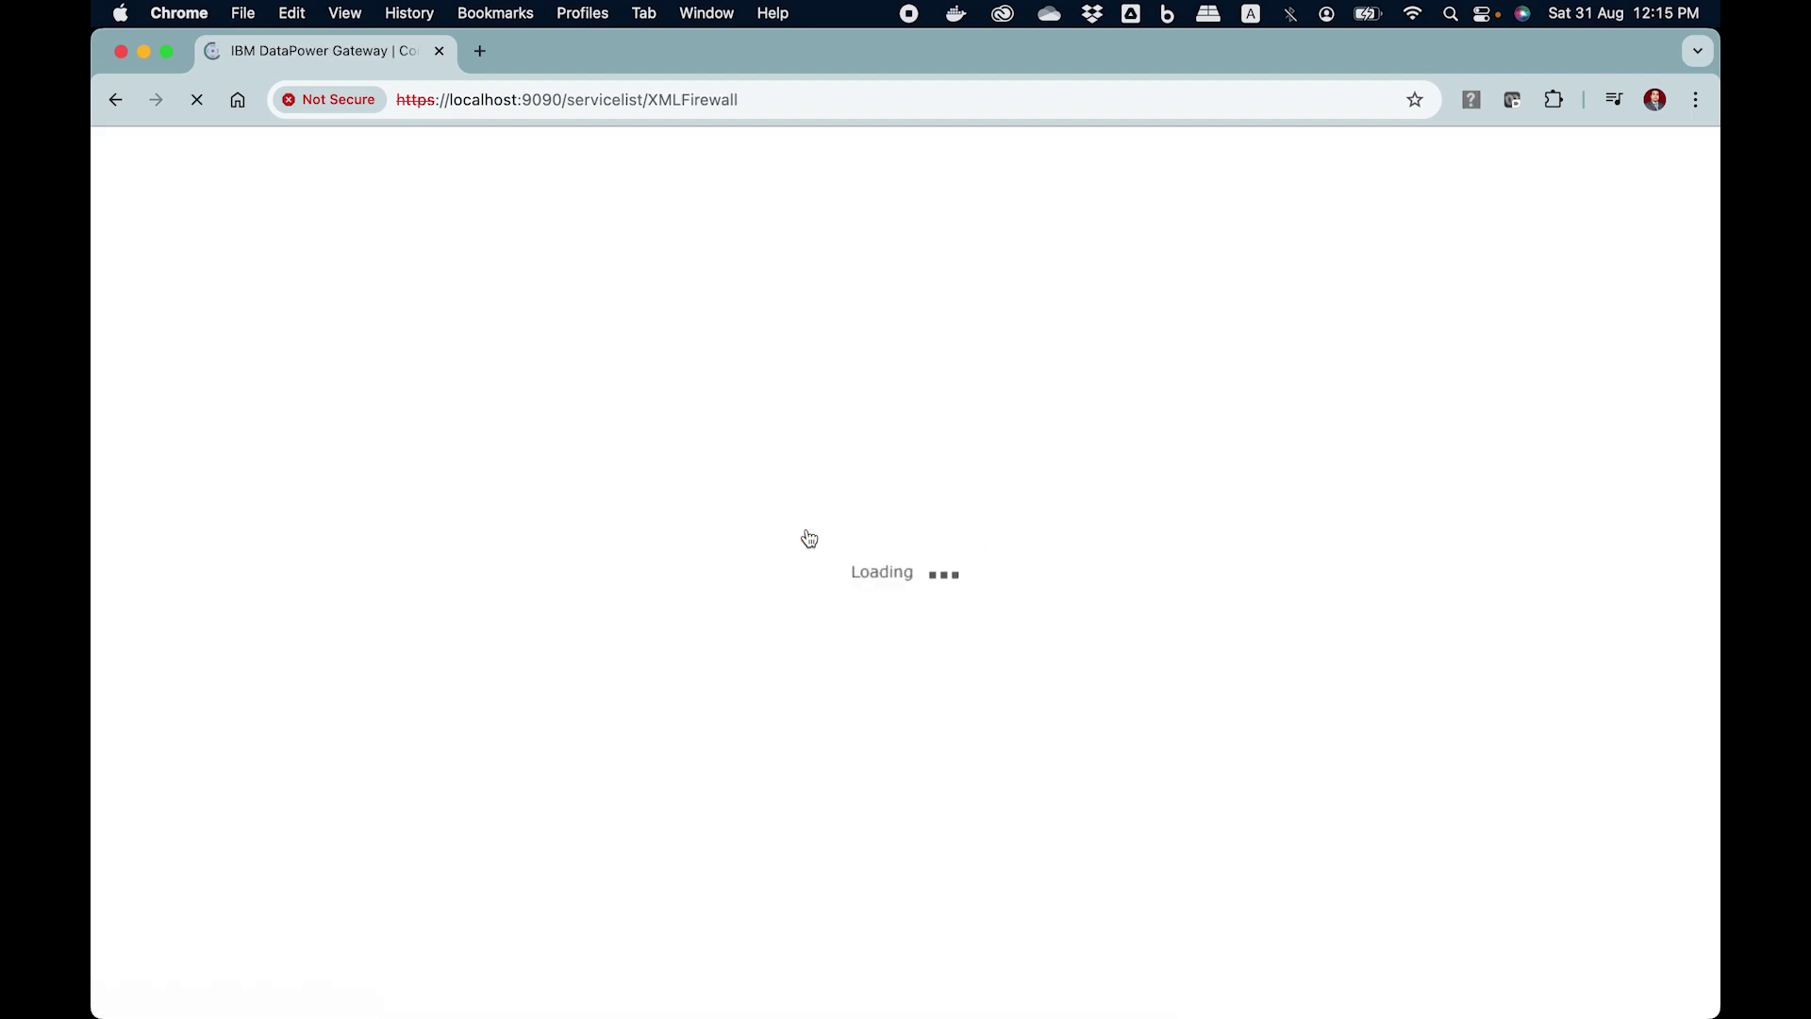
left_click(501, 324)
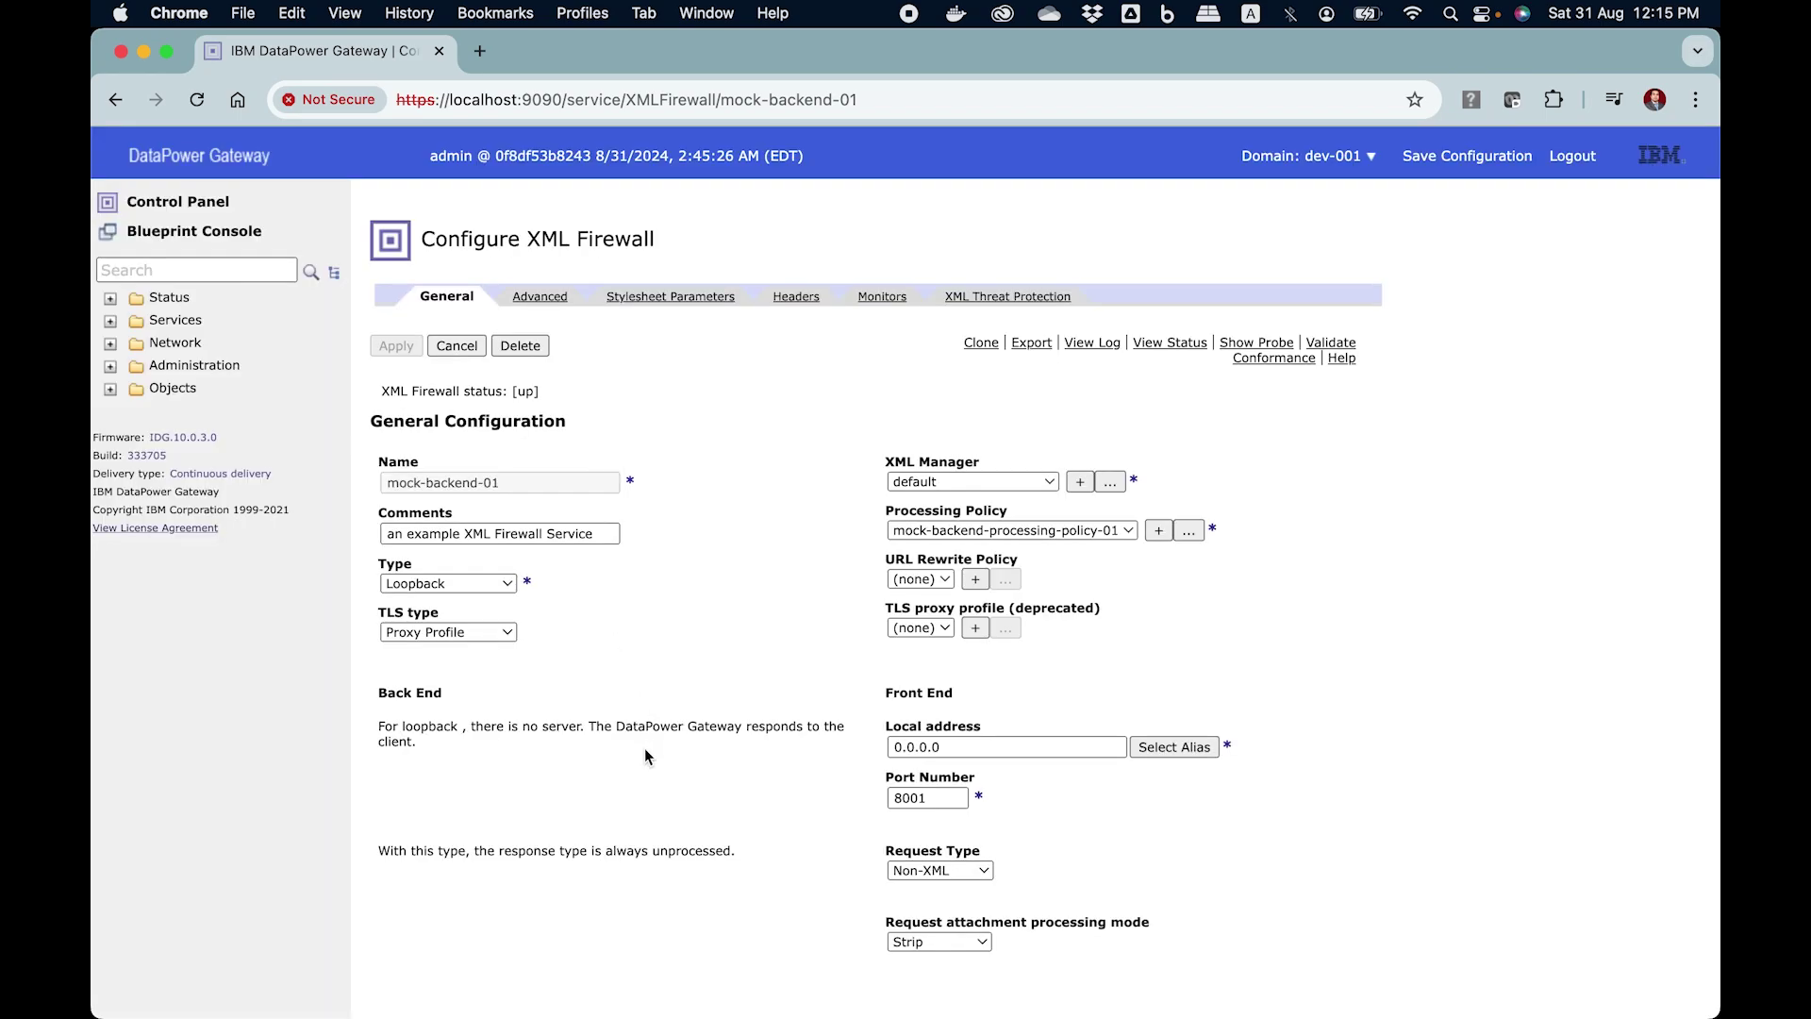
scroll(643, 749, "down", 2)
scroll(643, 749, "down", 3)
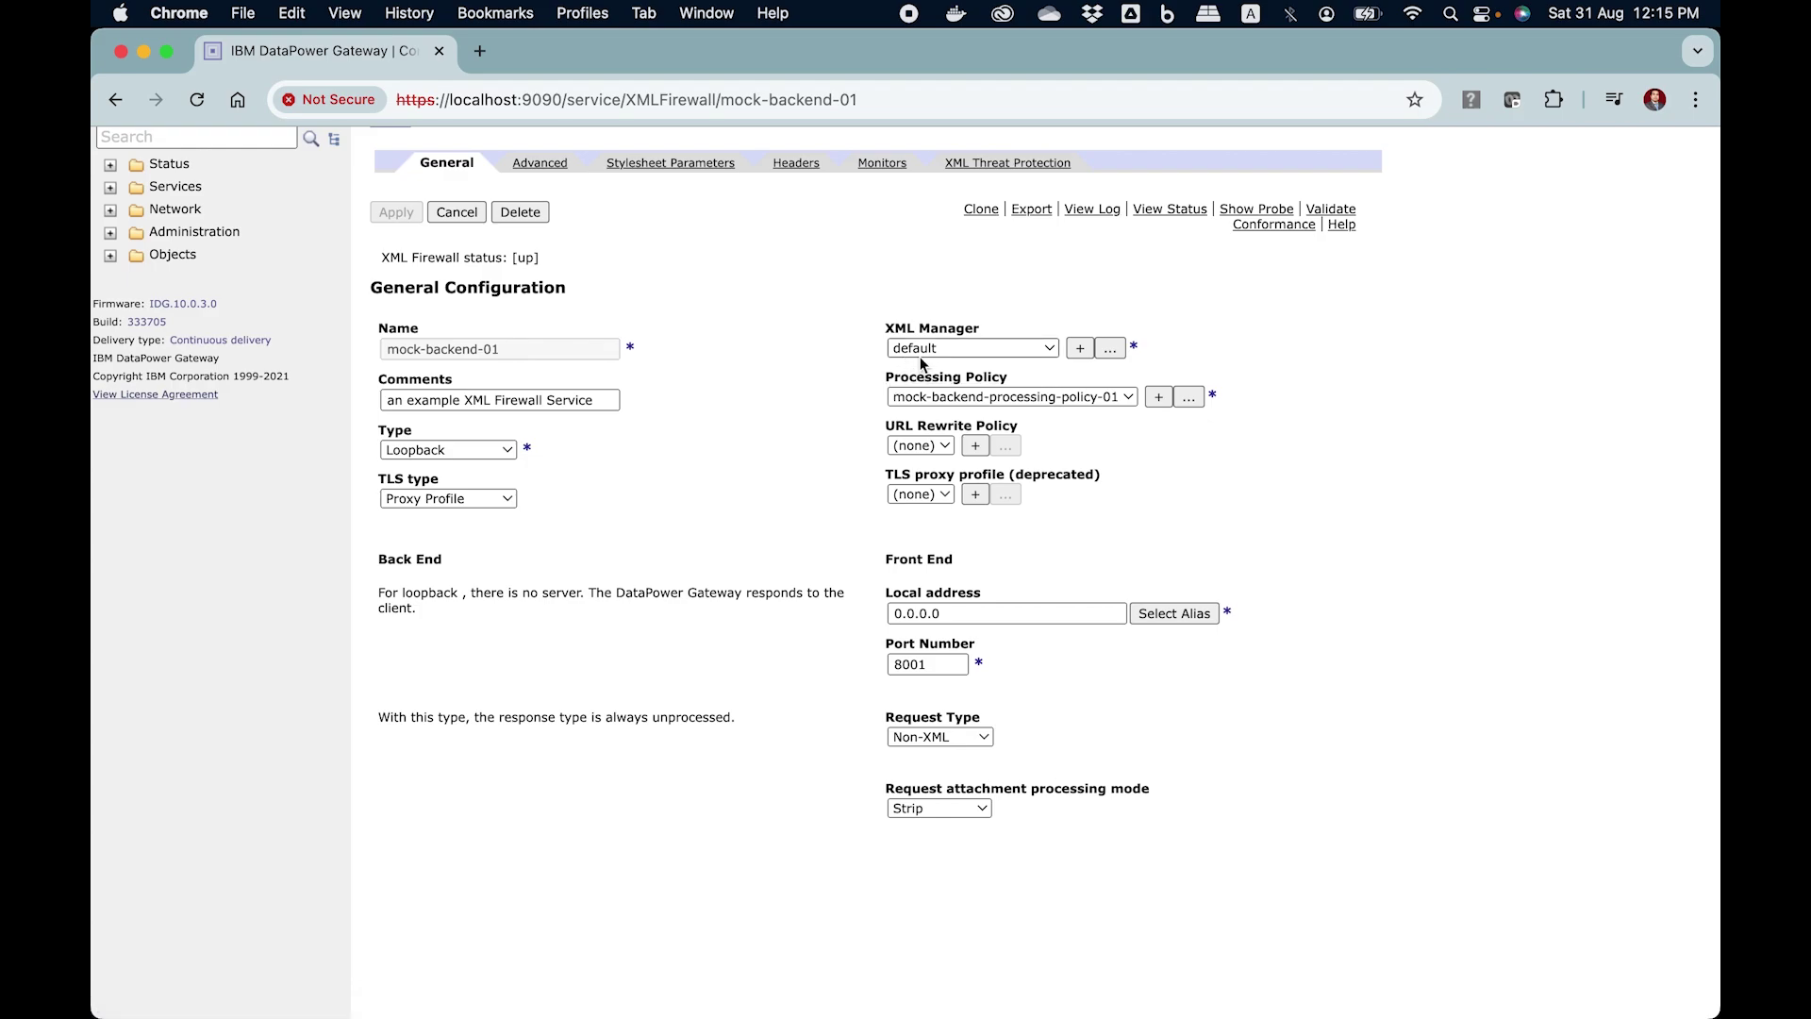
left_click(950, 613)
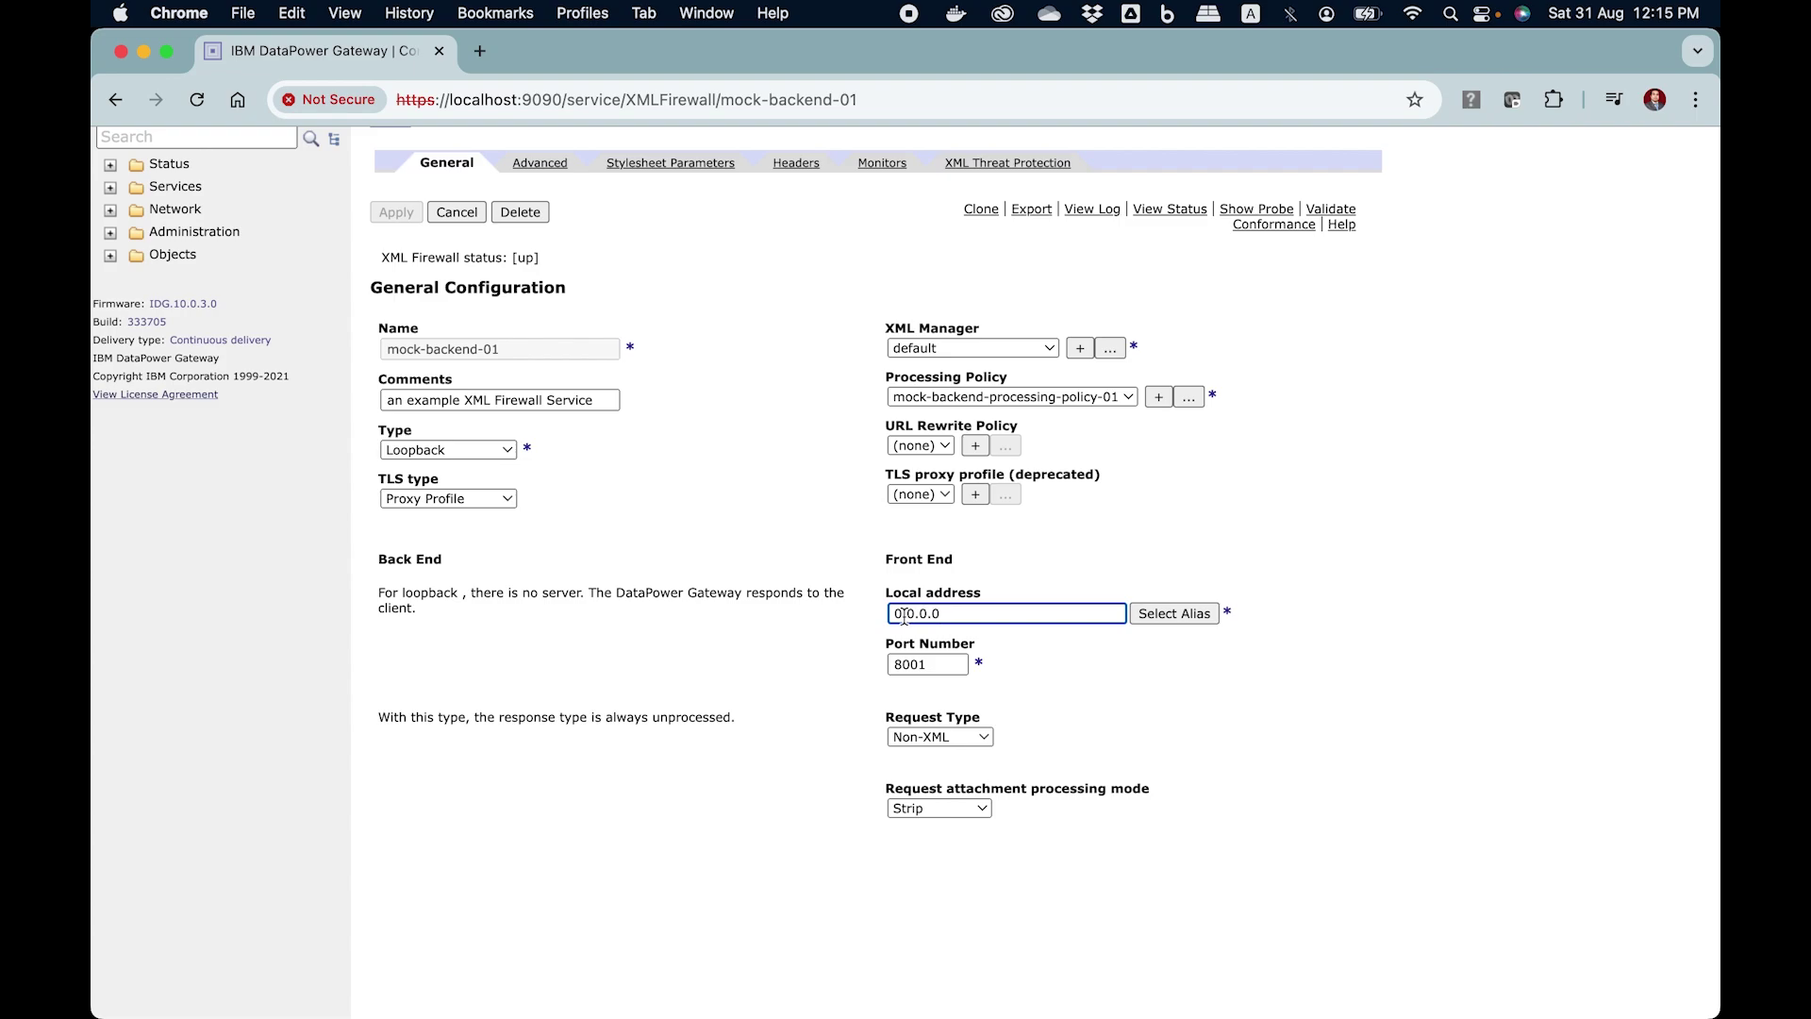
left_click(1106, 686)
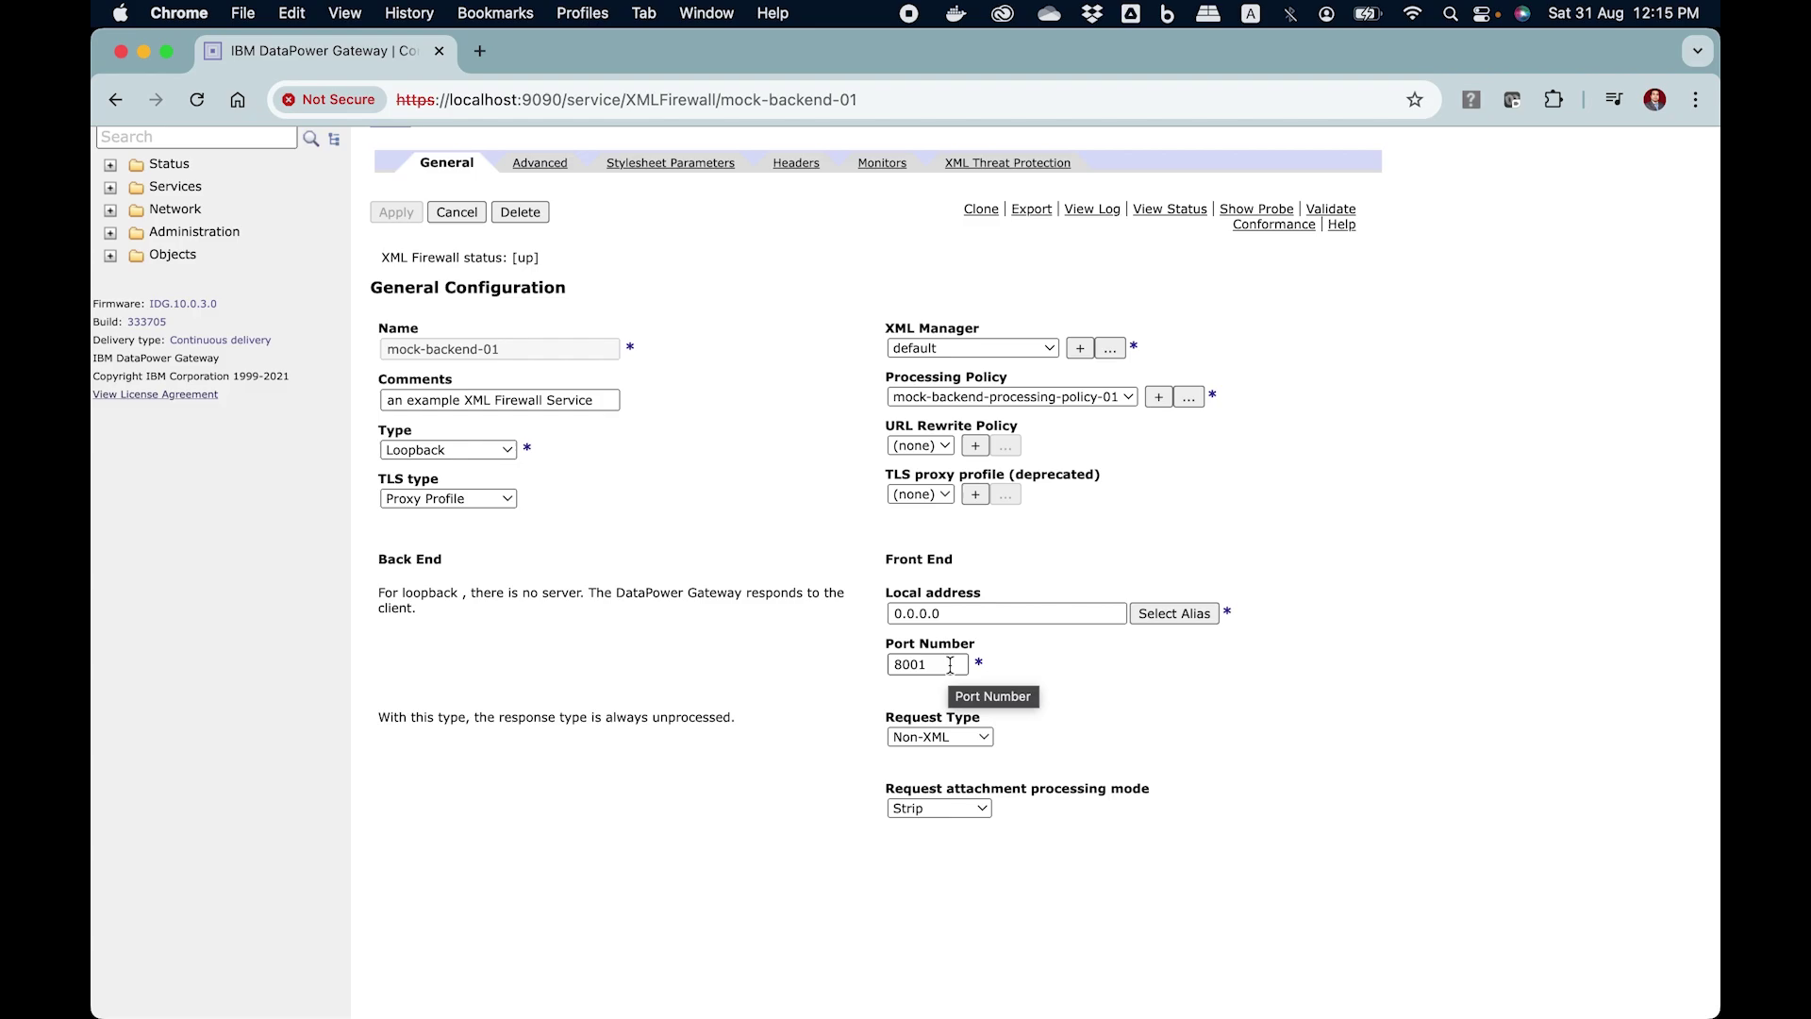
scroll(950, 664, "up", 3)
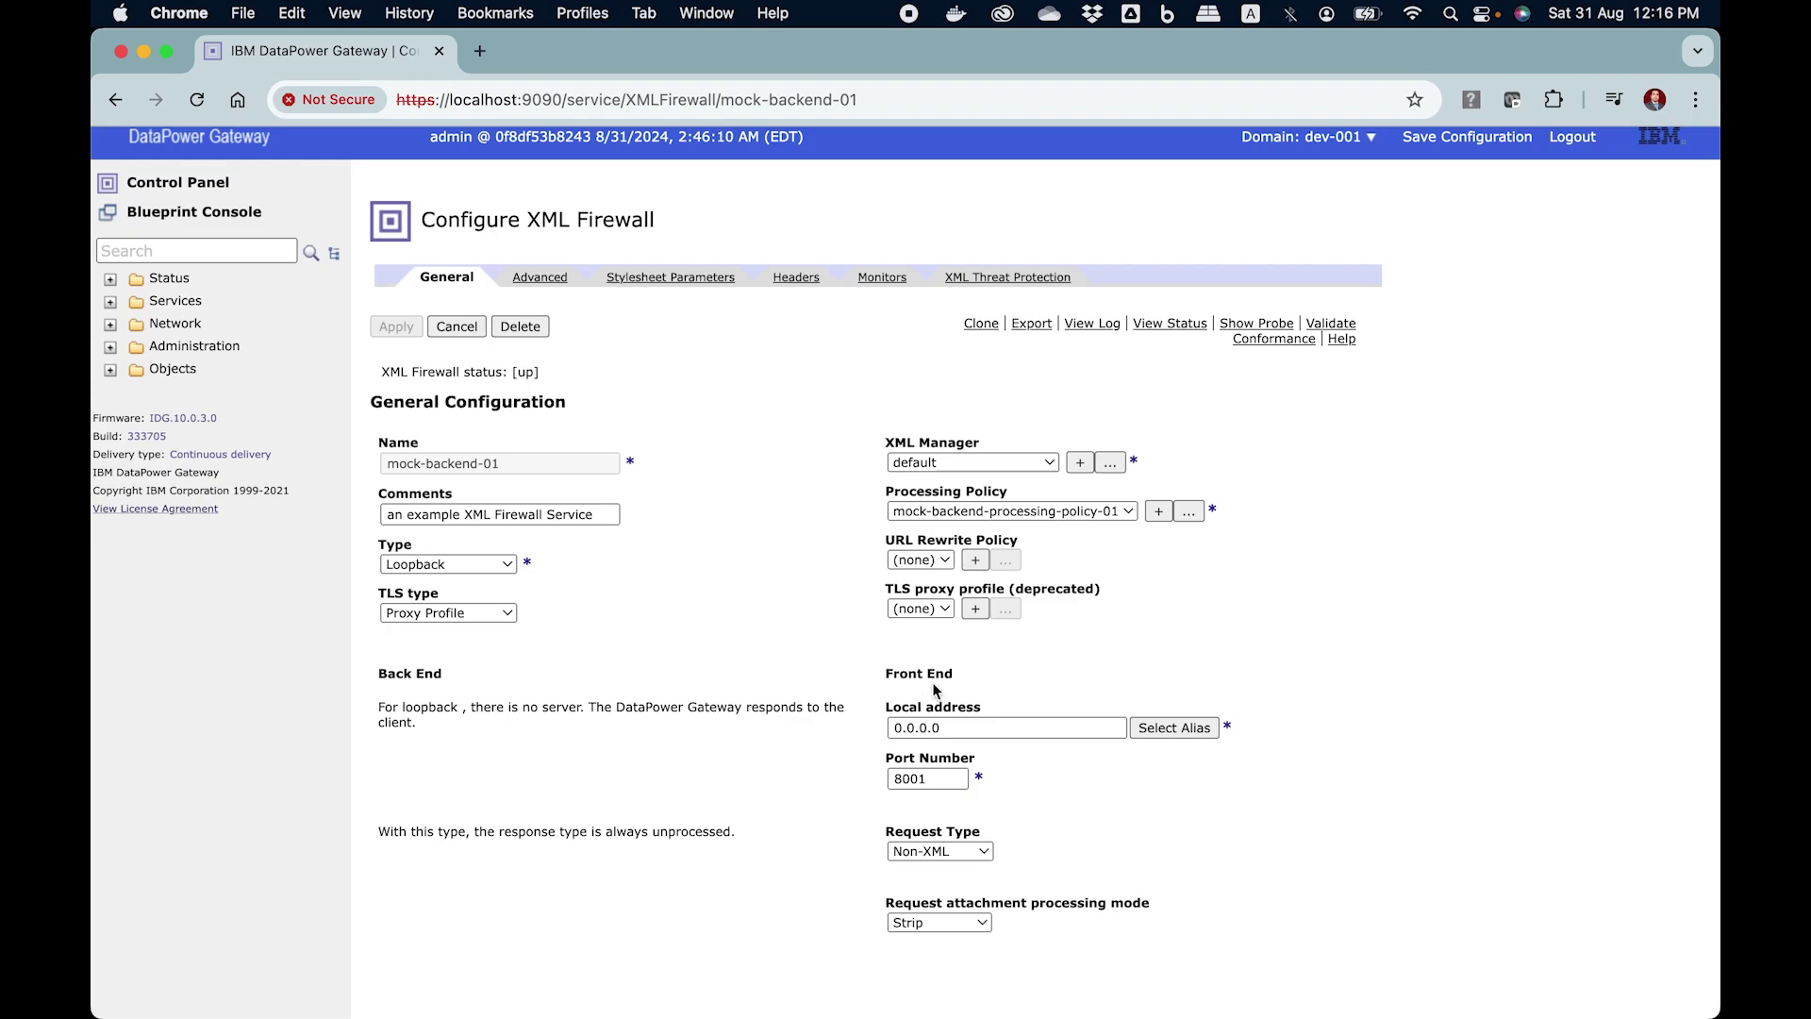
left_click(948, 727)
left_click(947, 778)
left_click(1093, 804)
Search the navigation for "check" and open the Configuration Checkpoints administration page.
left_click(149, 253)
type("check")
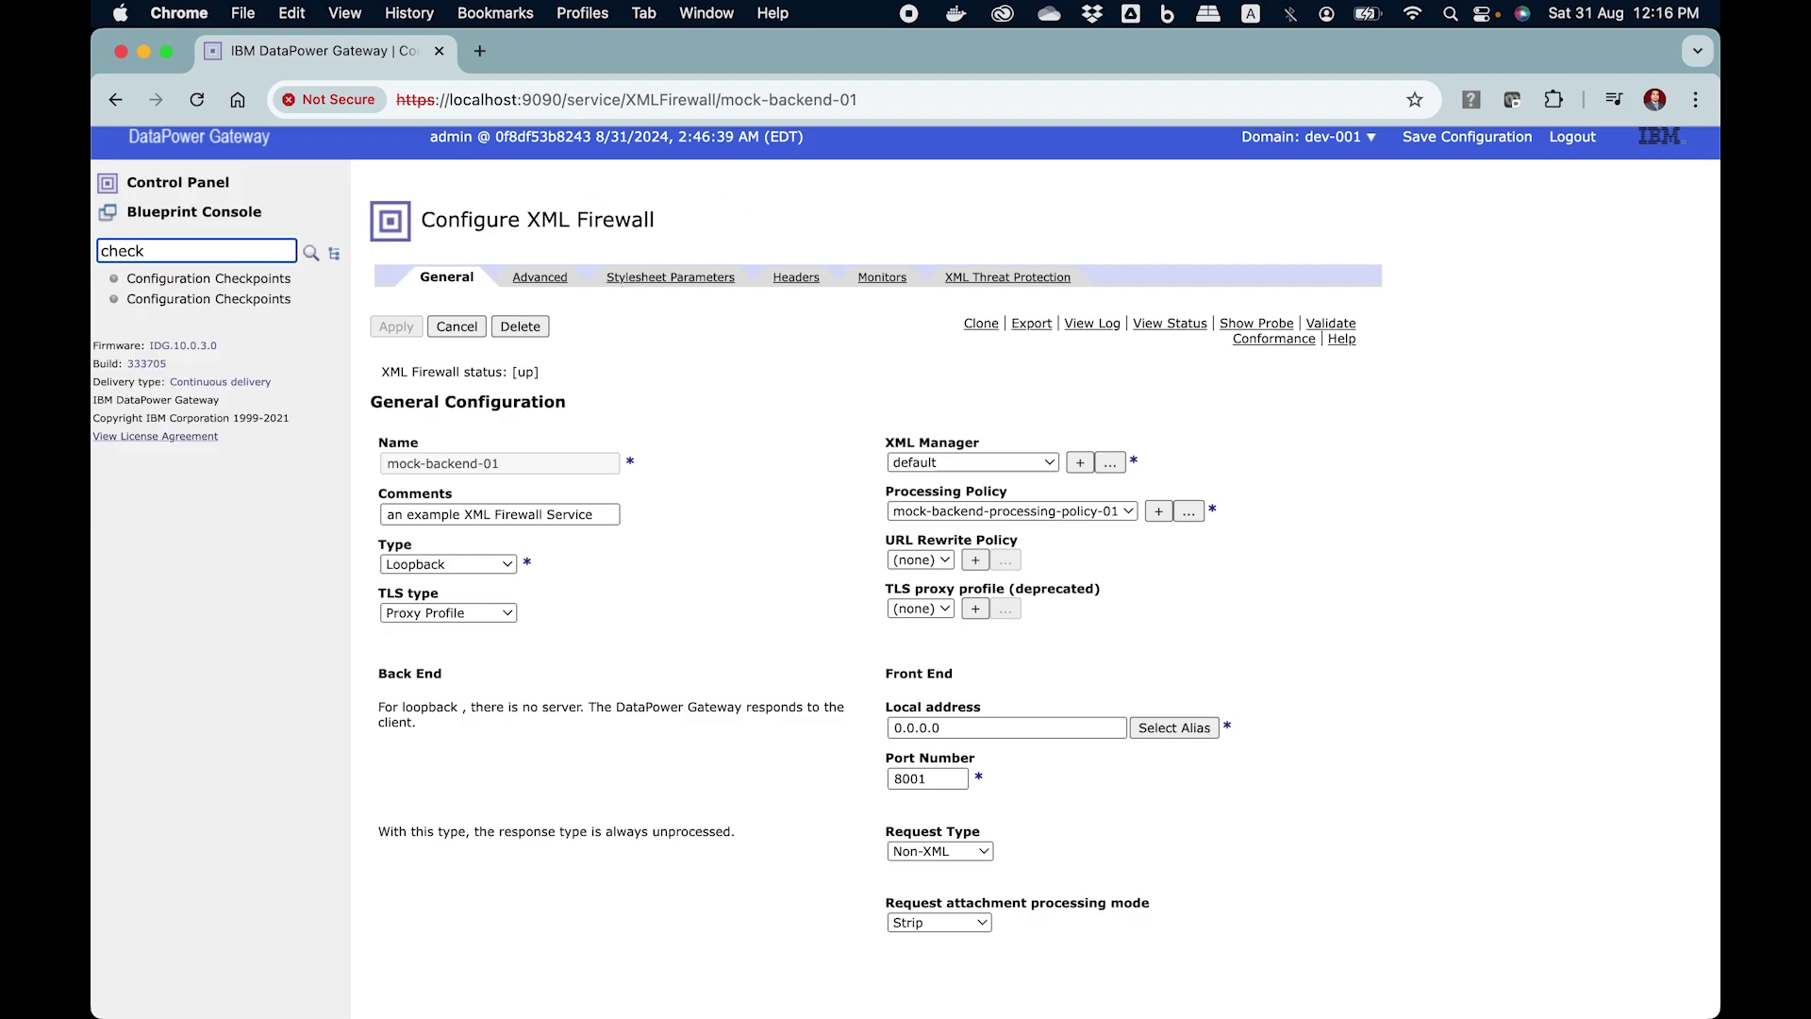
left_click(200, 300)
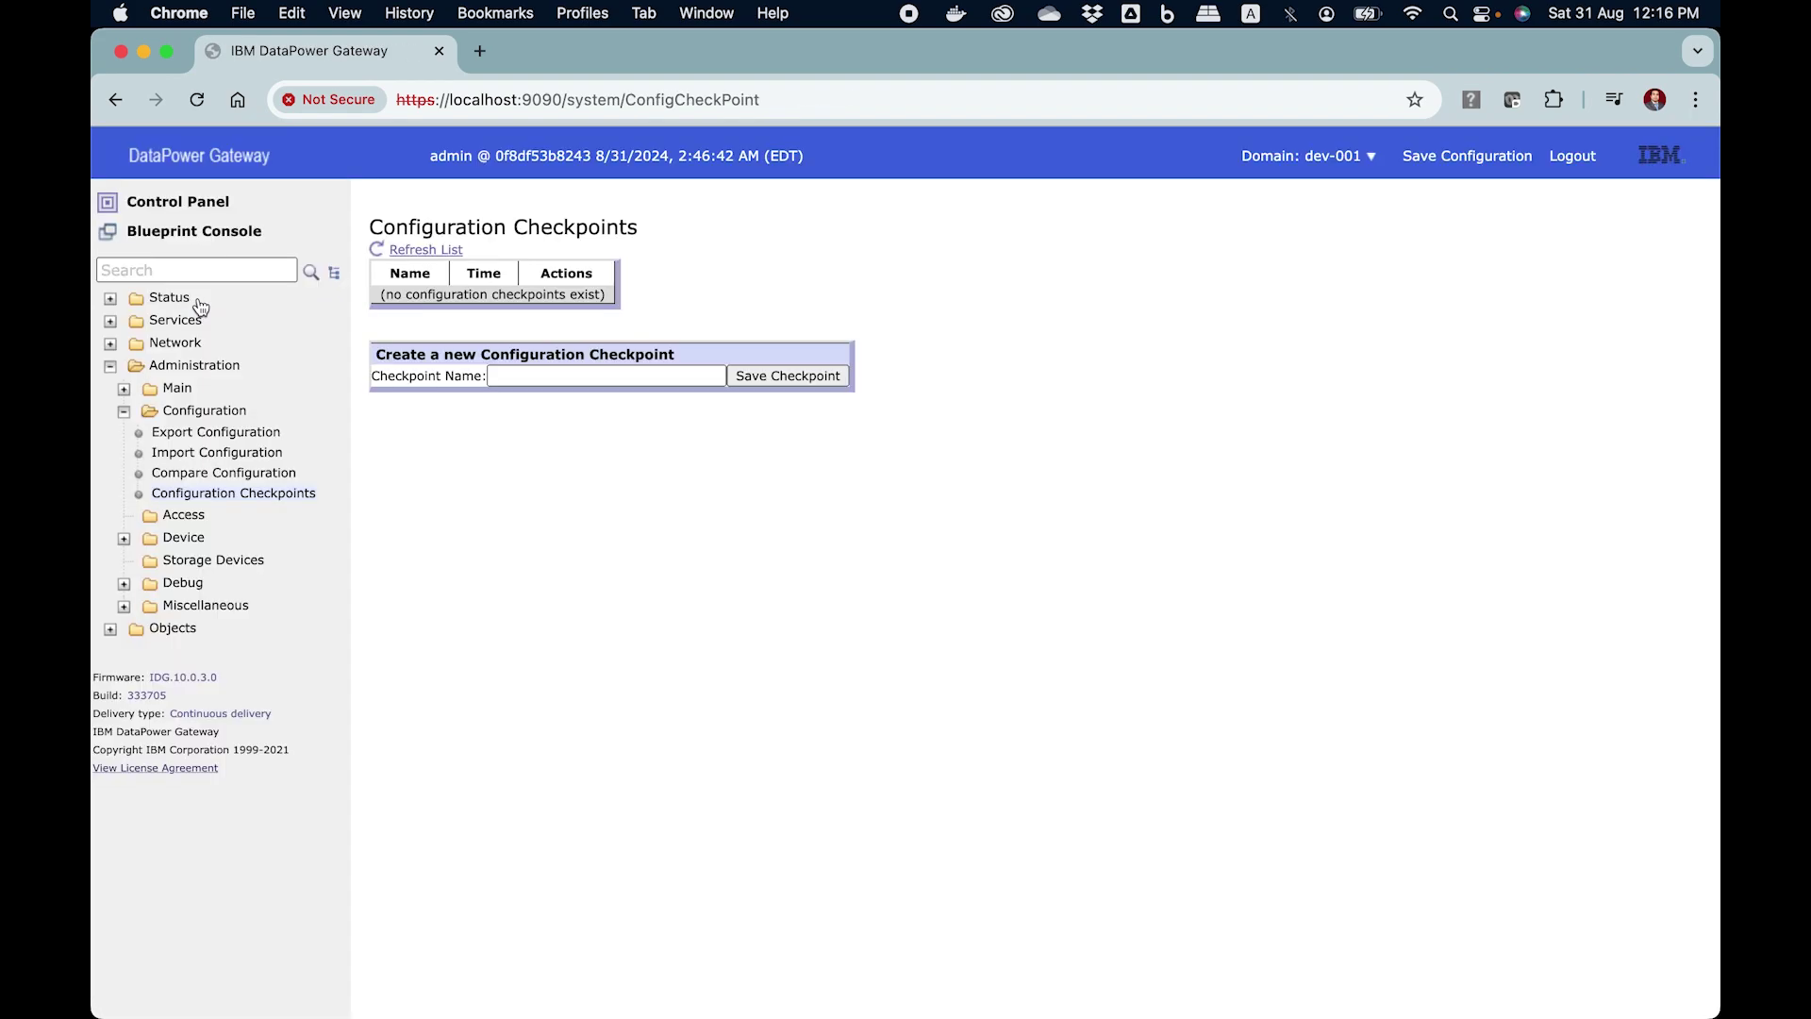
Create and confirm a configuration checkpoint named before-deployment-build-no-12345.
left_click(567, 379)
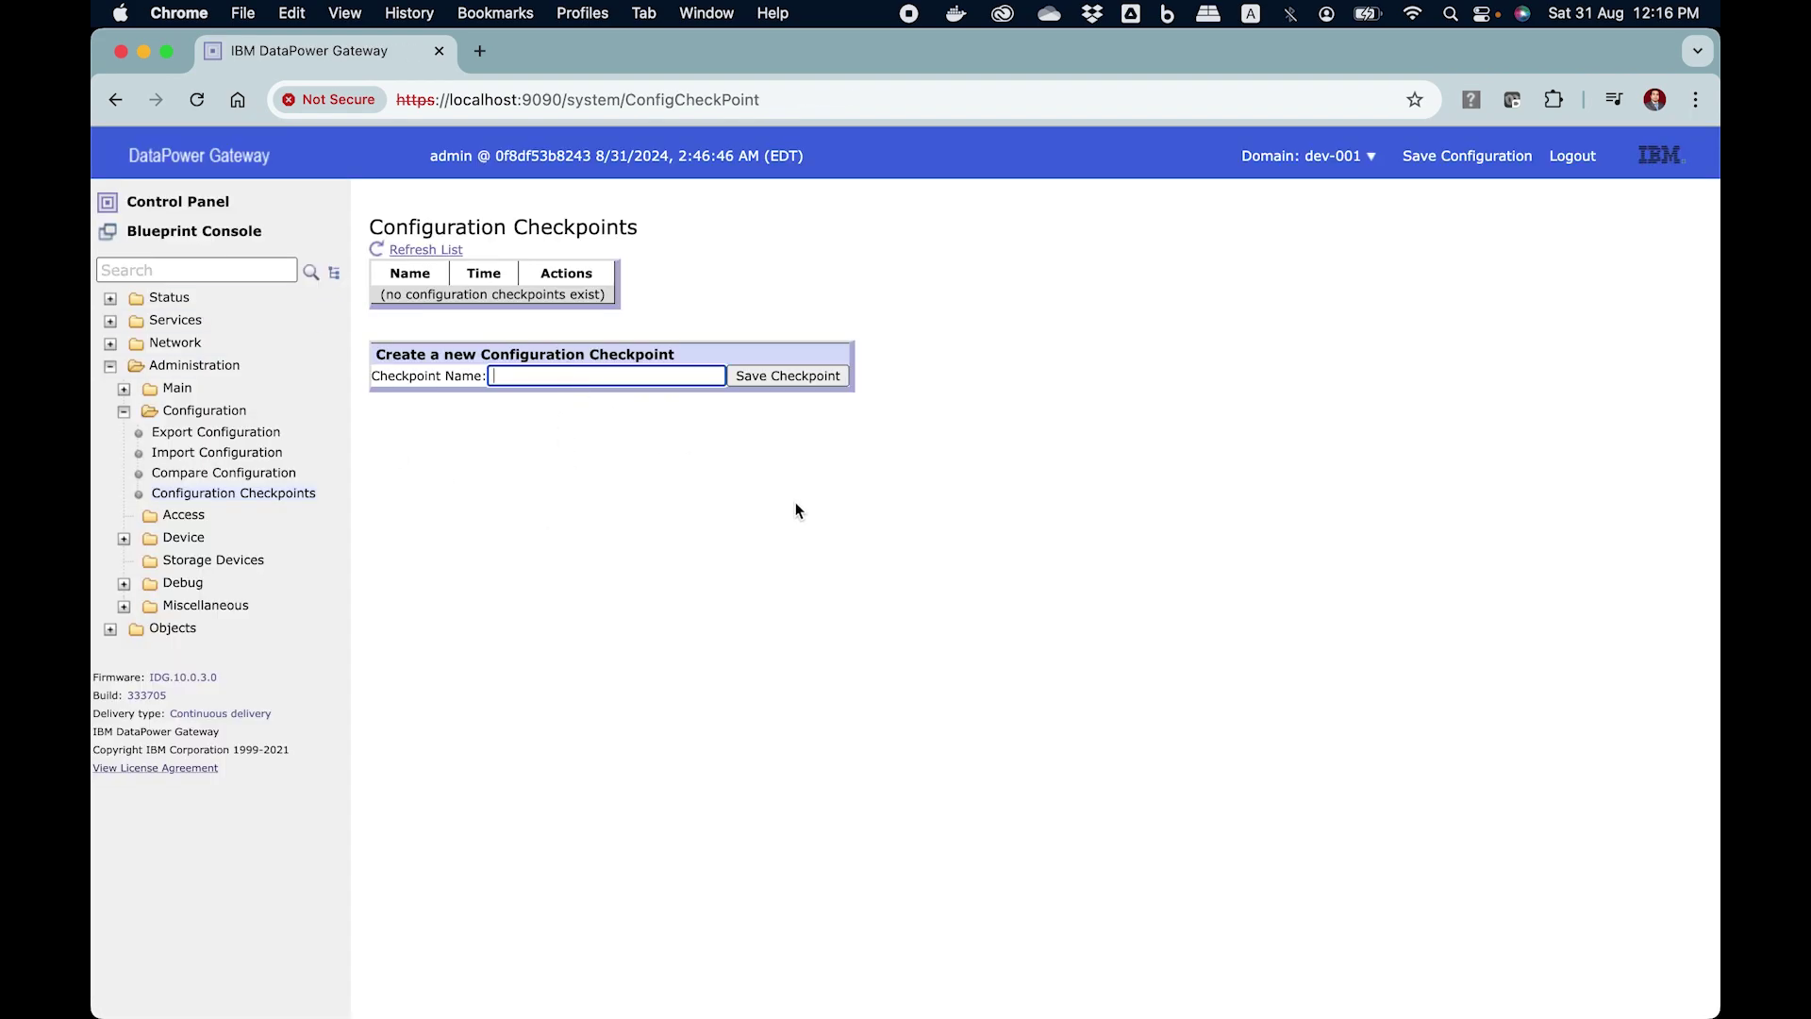
type("before-de")
type("ployment")
type("-build")
type("-no ")
type("123")
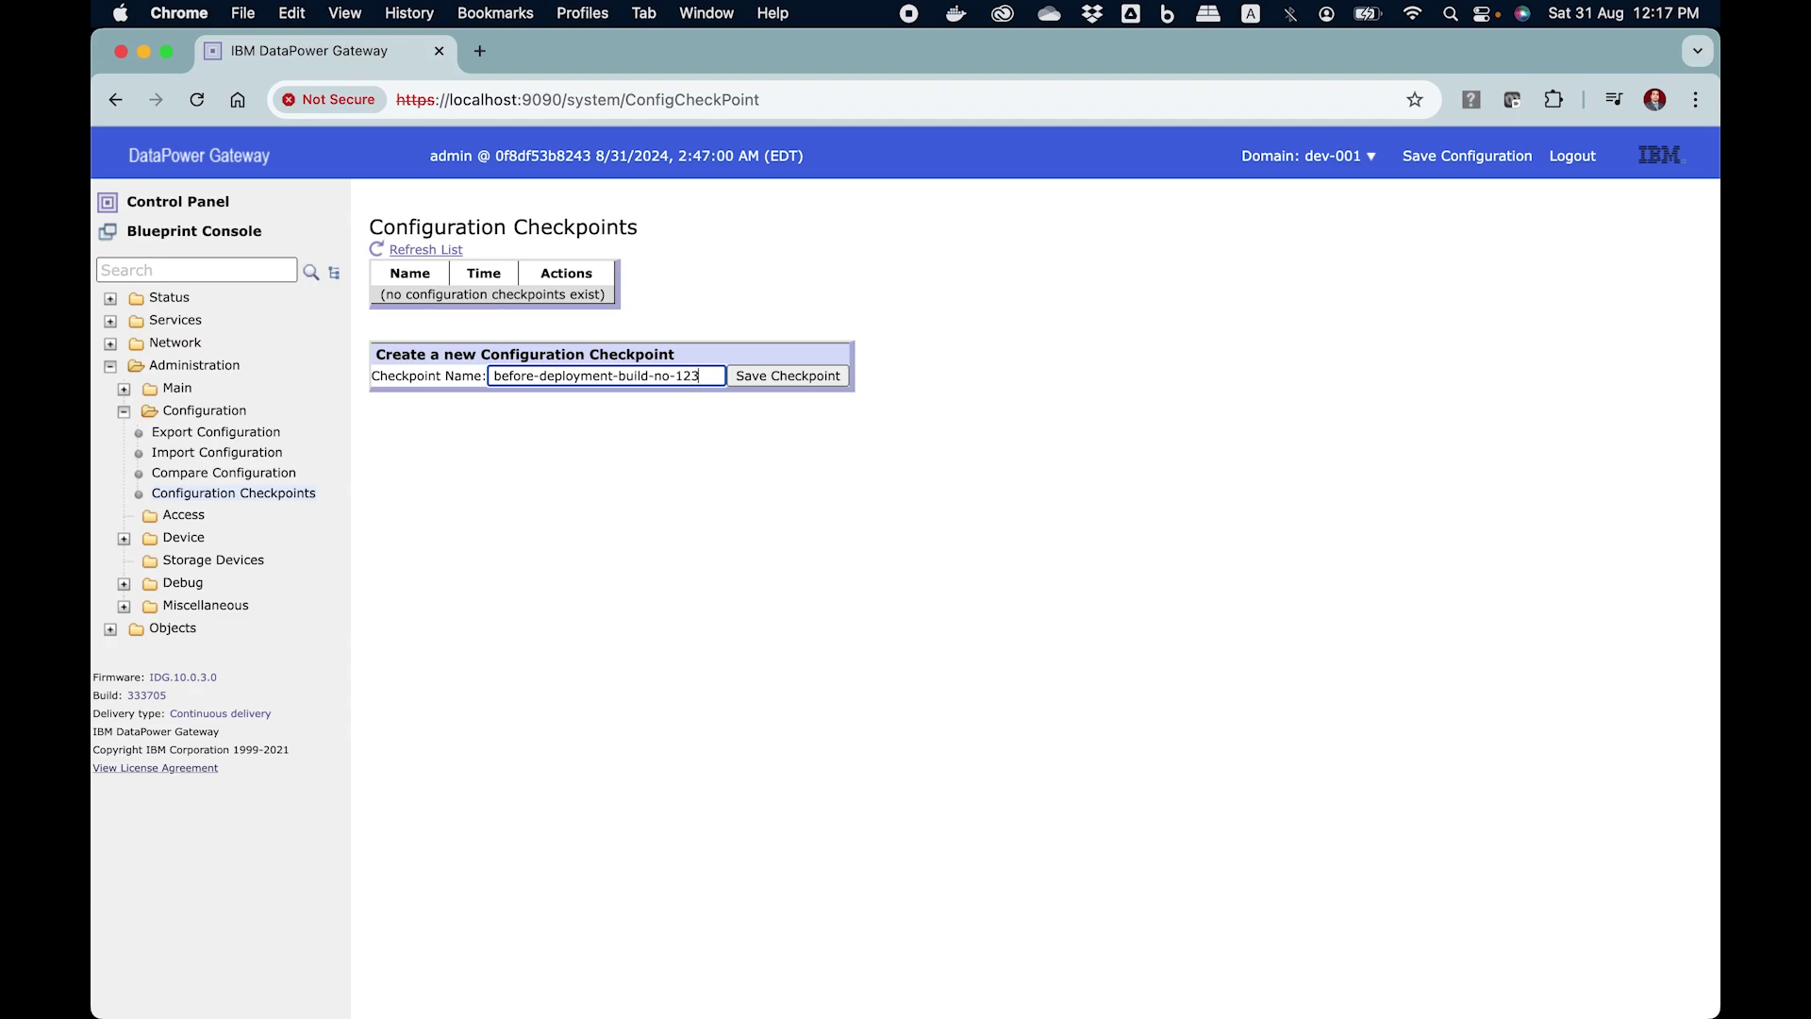
type("45")
left_click(837, 377)
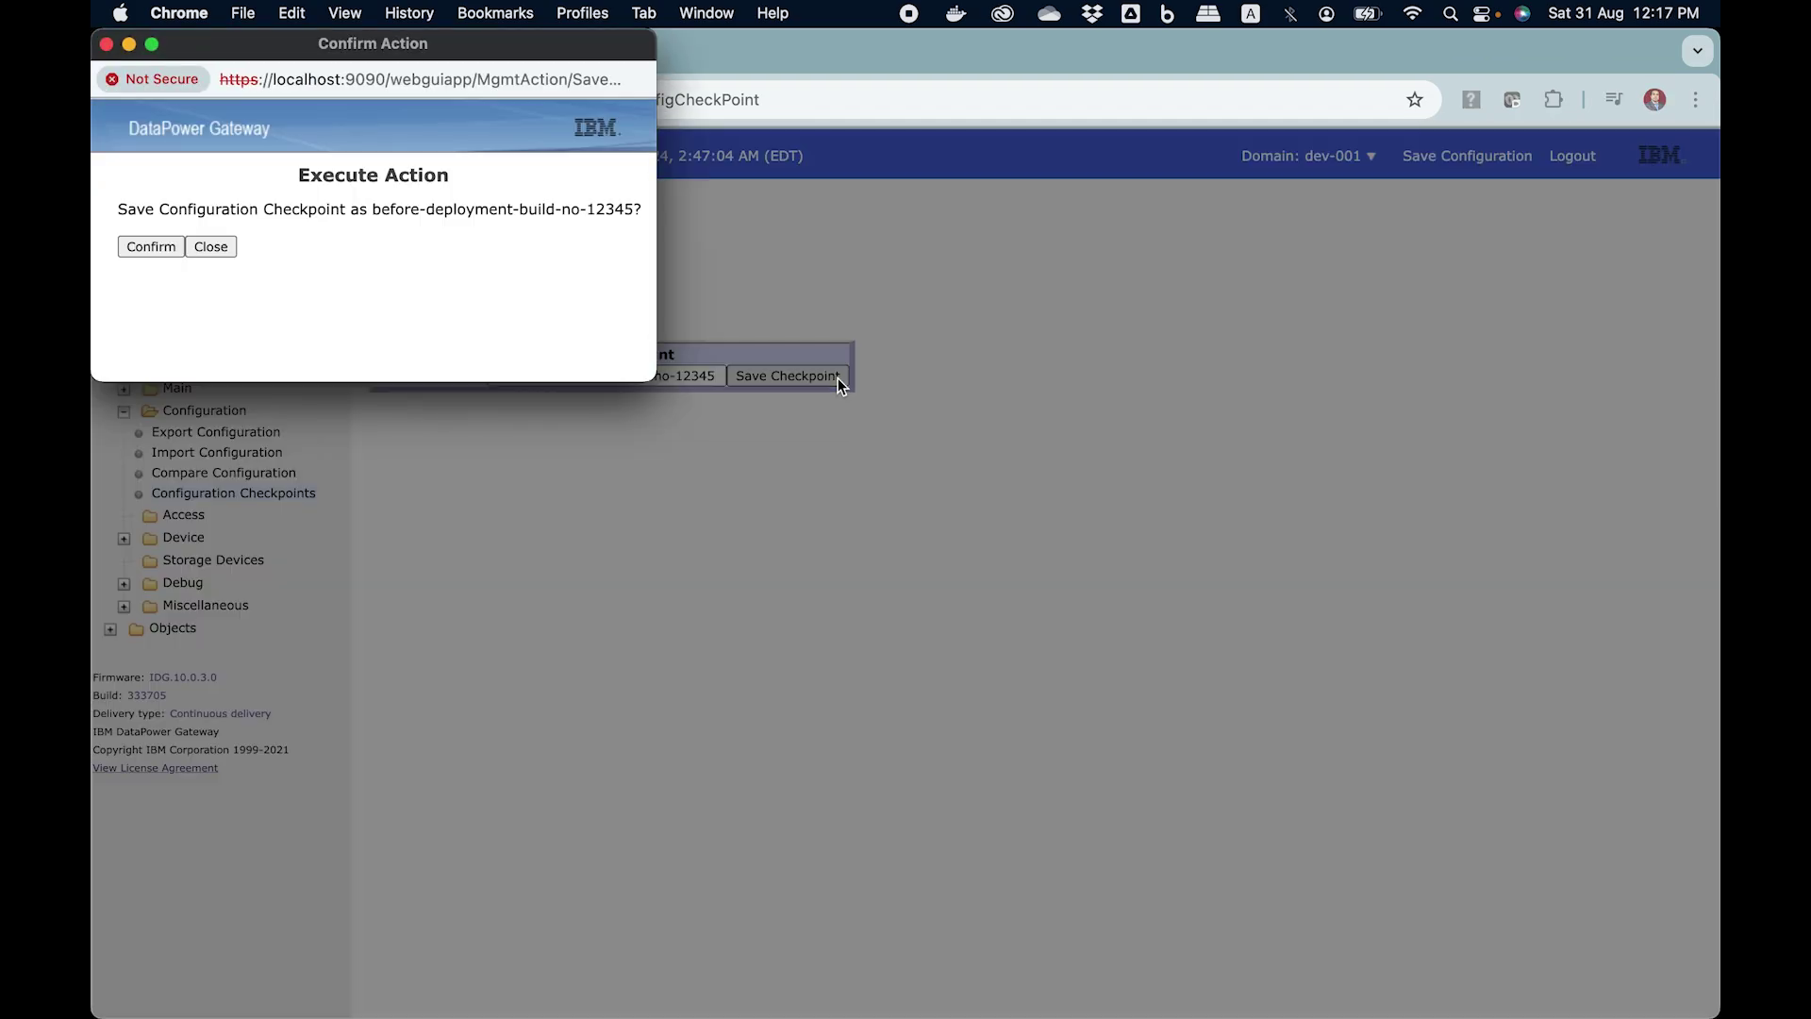
left_click(163, 249)
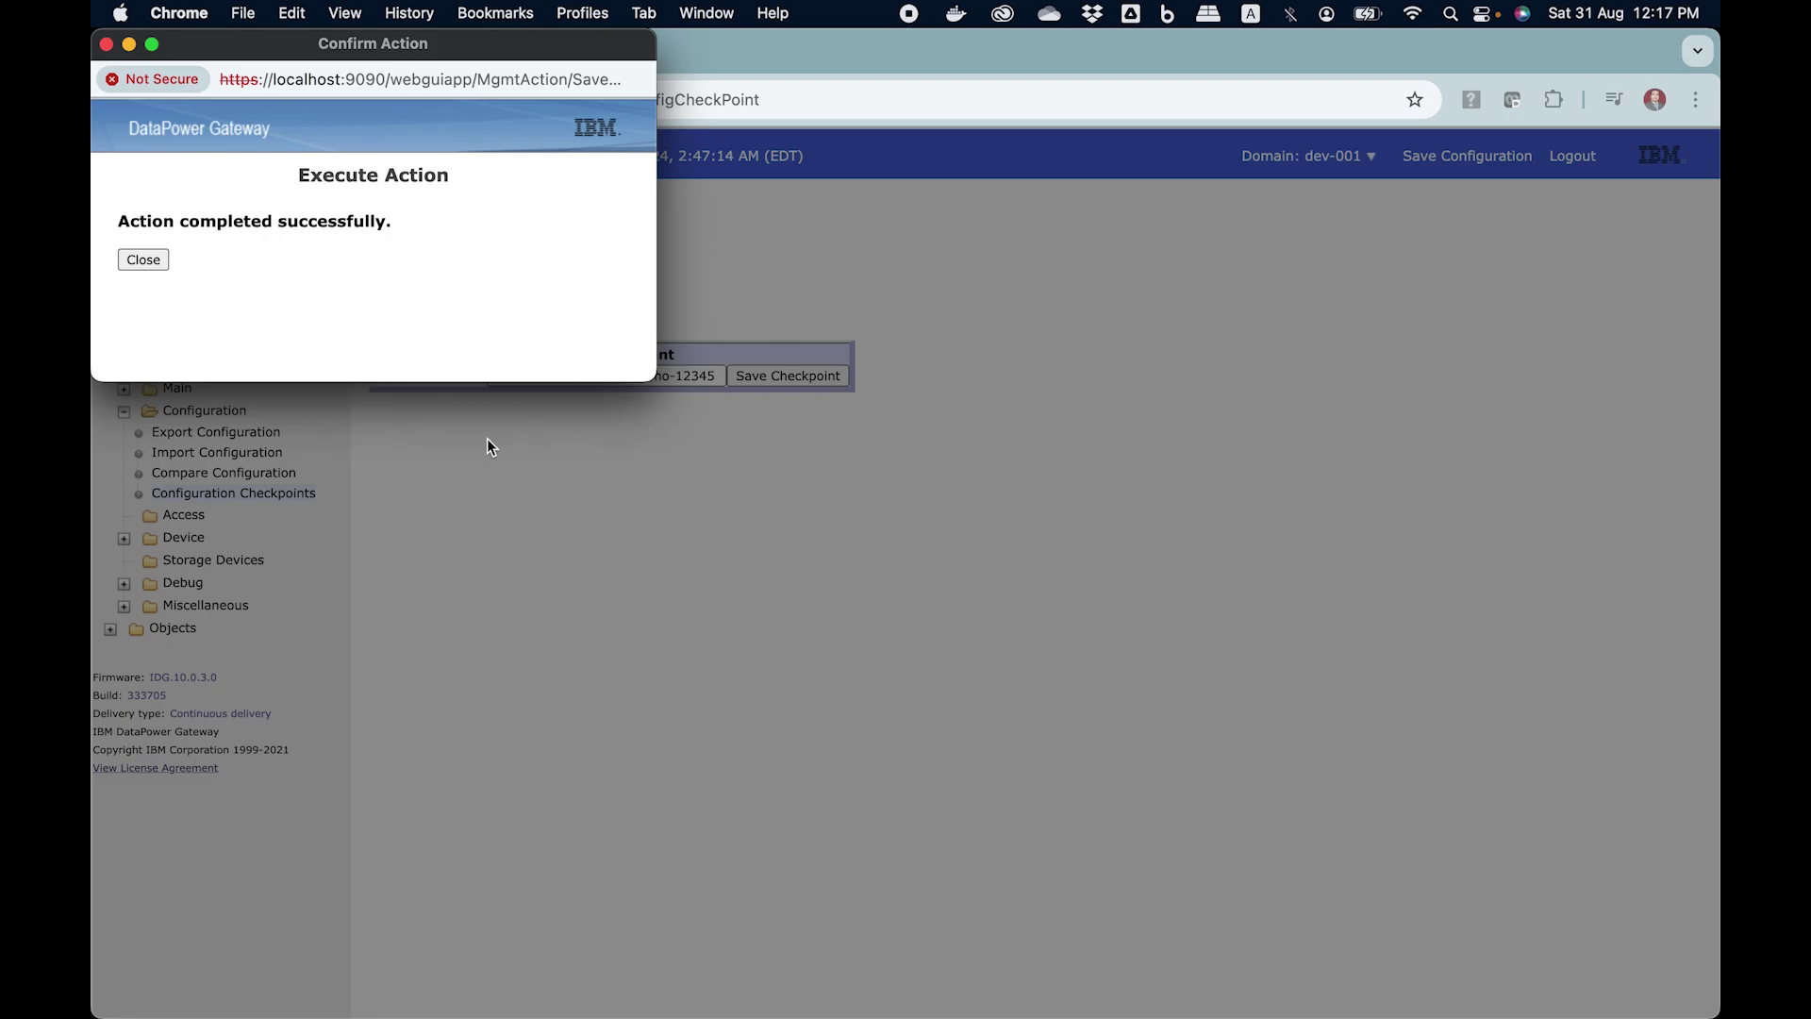
left_click(162, 265)
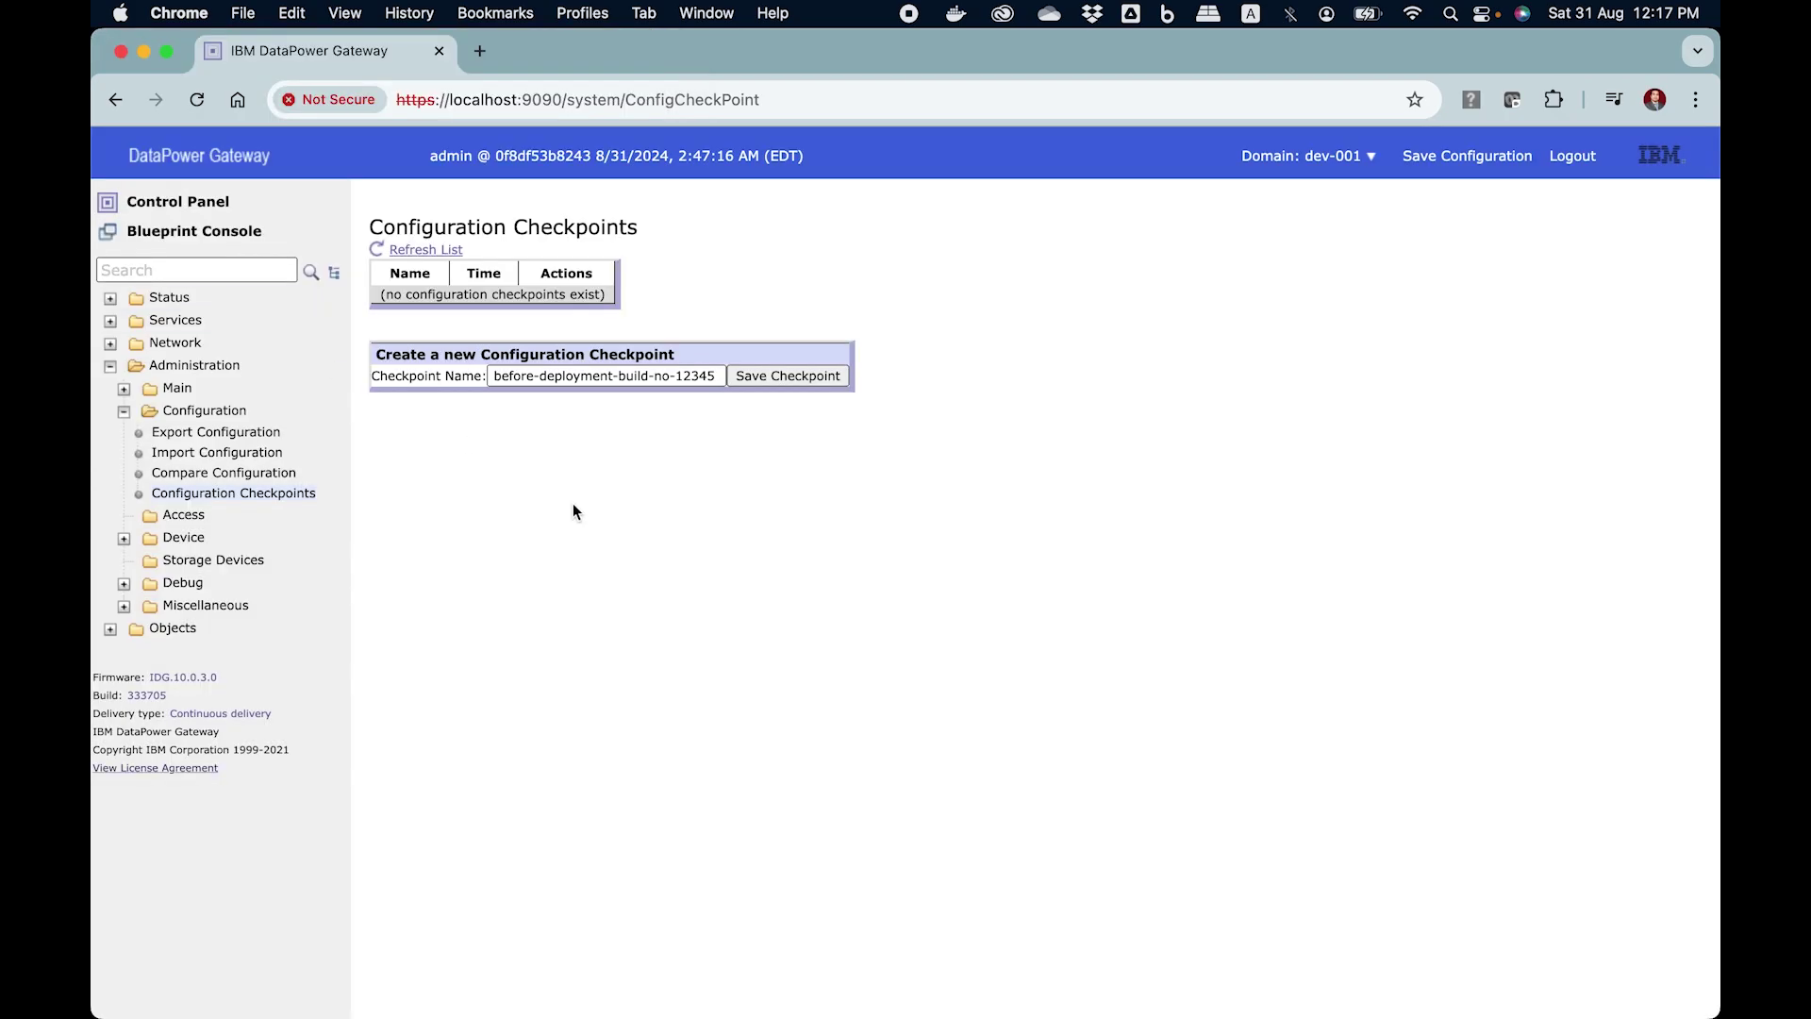
Refresh the checkpoint list and review the new checkpoint's name and creation time.
left_click(446, 256)
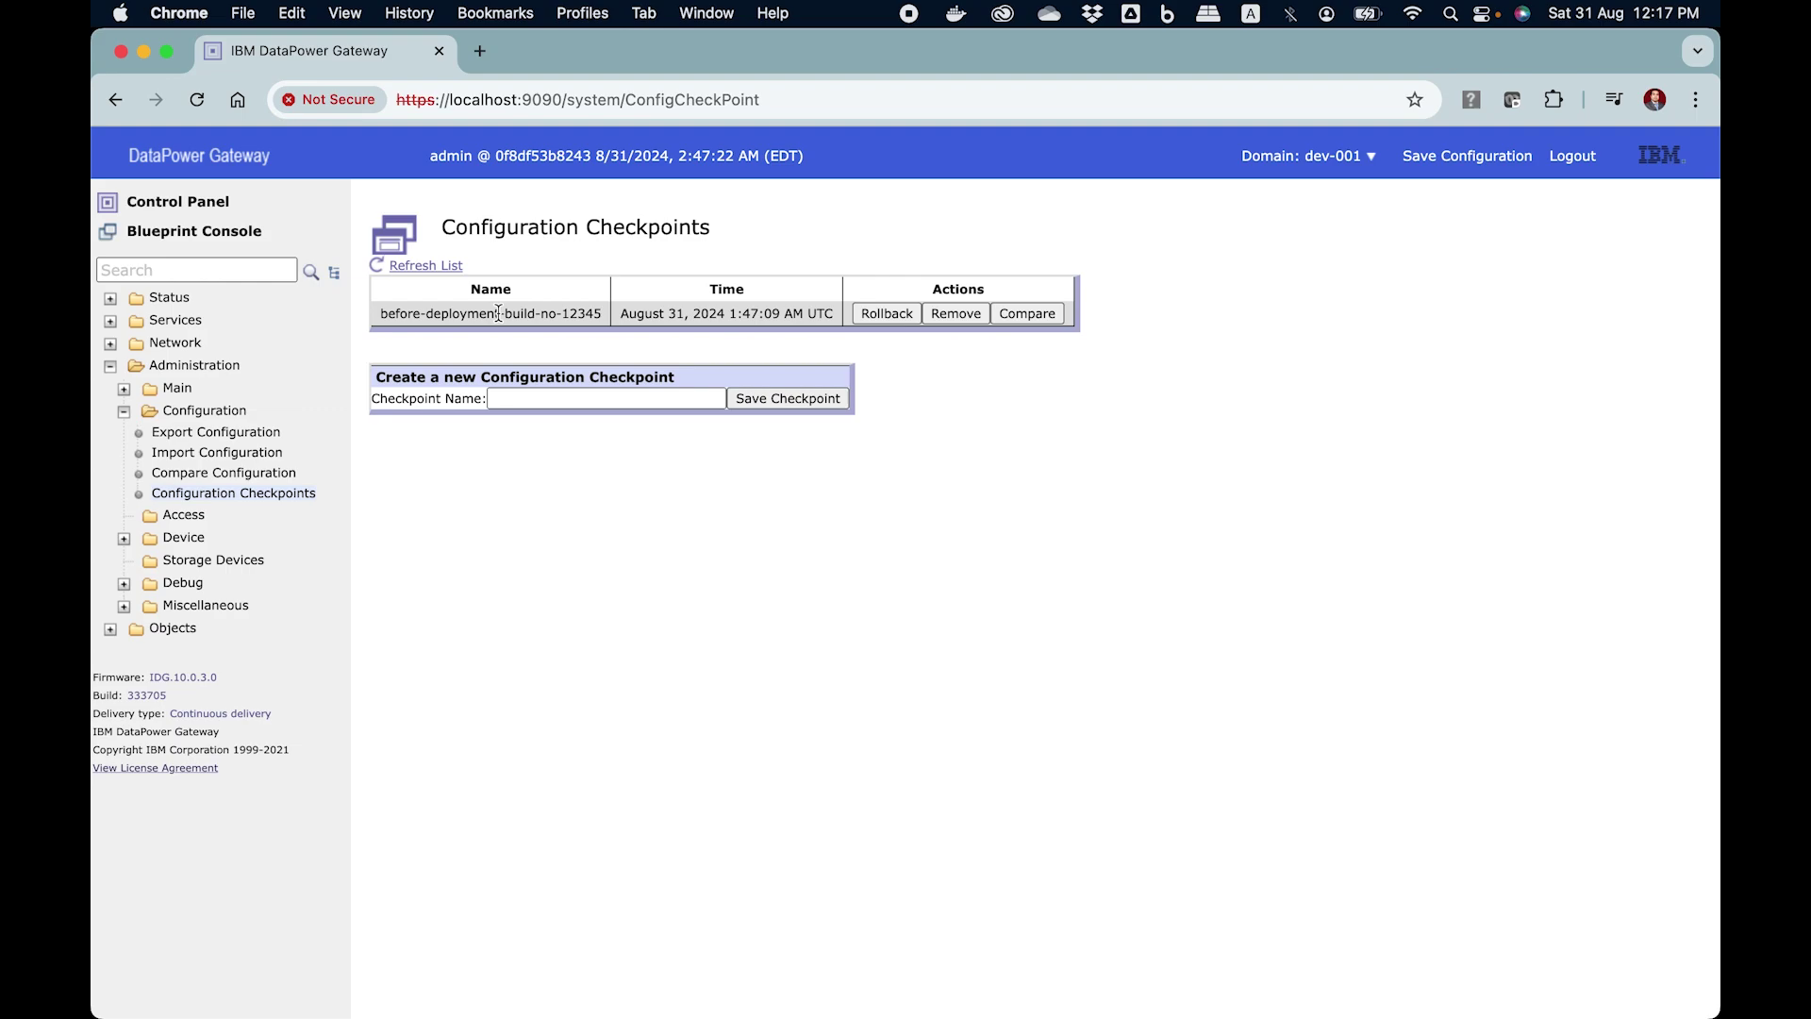
double_click(500, 313)
left_click_drag(619, 313, 824, 309)
left_click(918, 398)
Reopen the XML Firewall mock-backend-01 and set its local address to the host alias b2b-svc-interface.
left_click(203, 210)
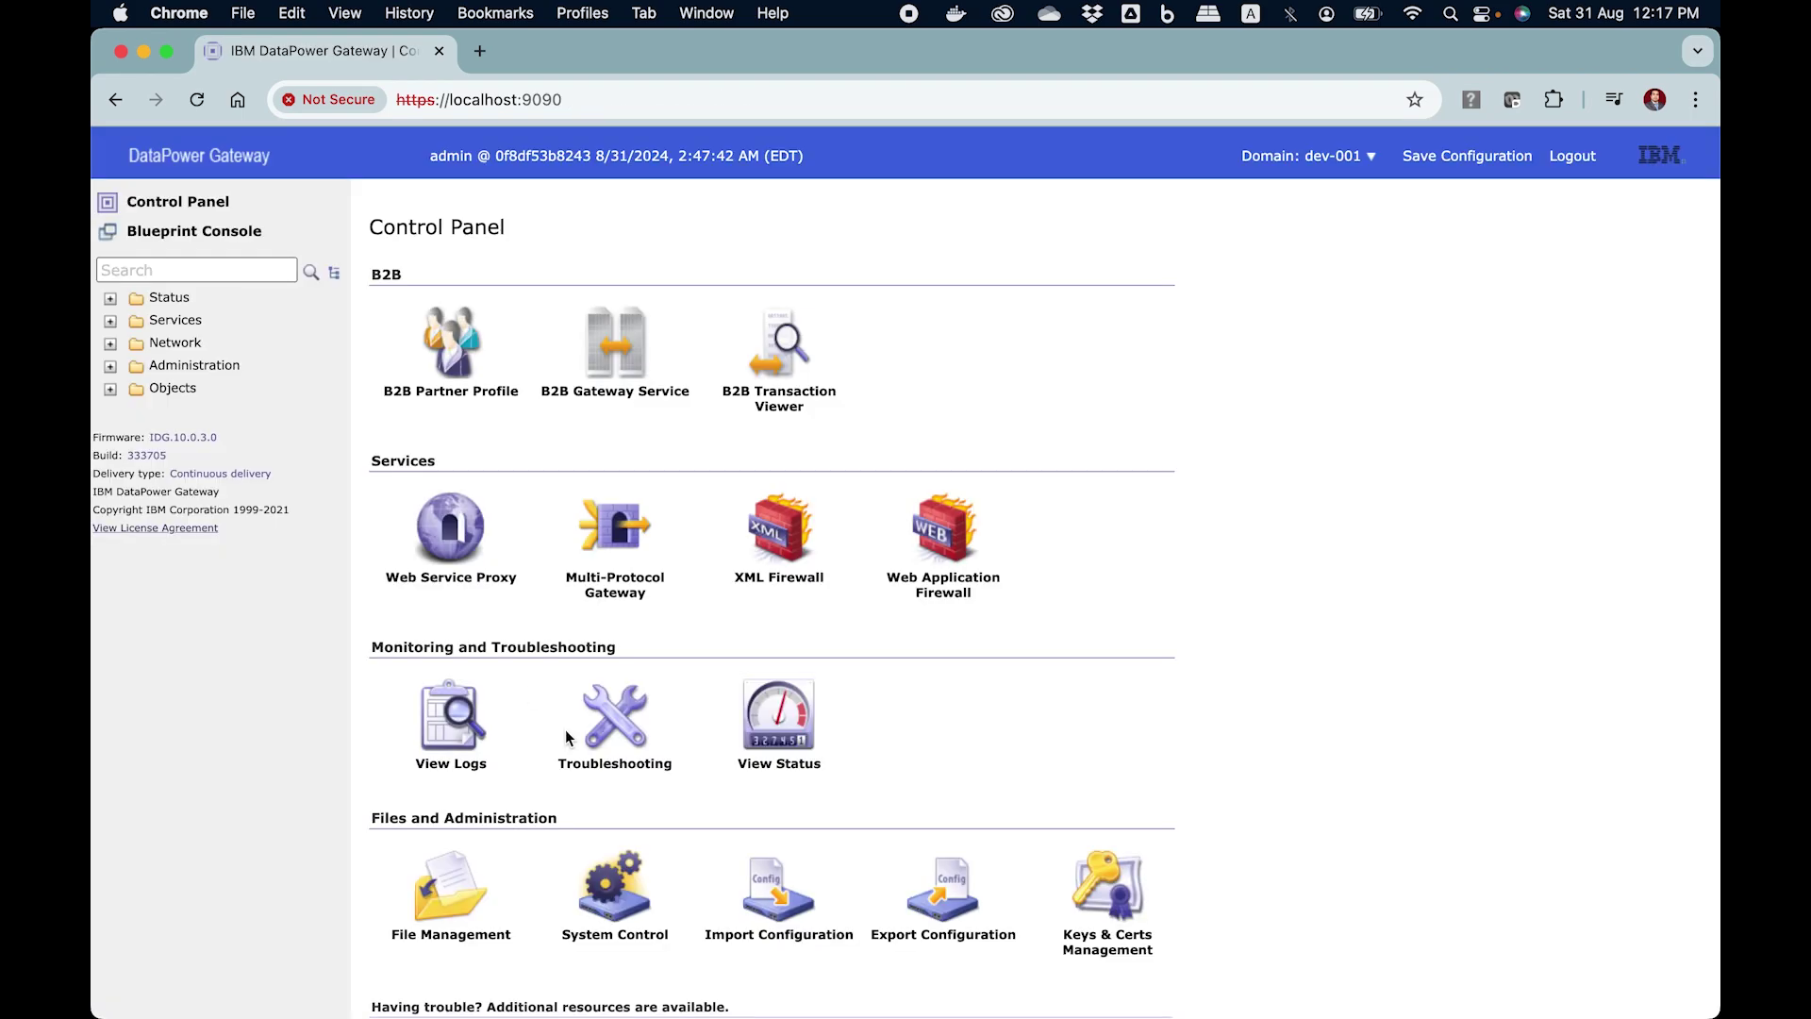
left_click(780, 543)
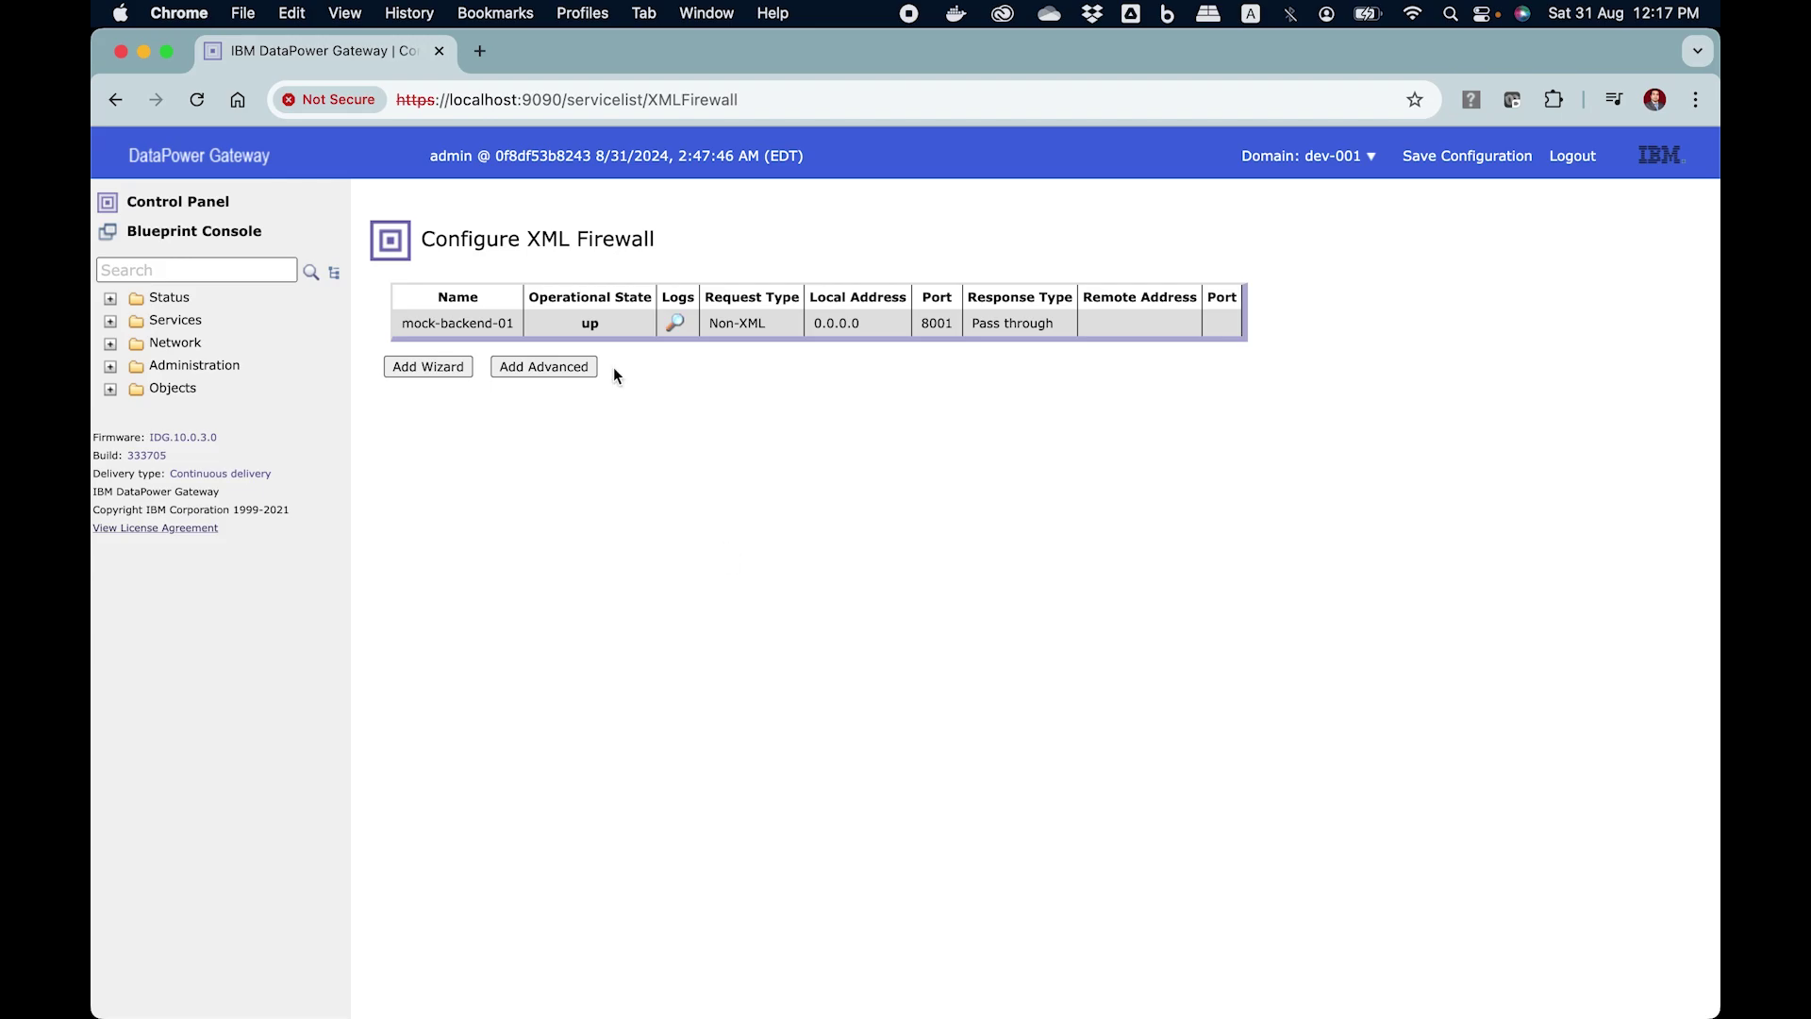
left_click(492, 325)
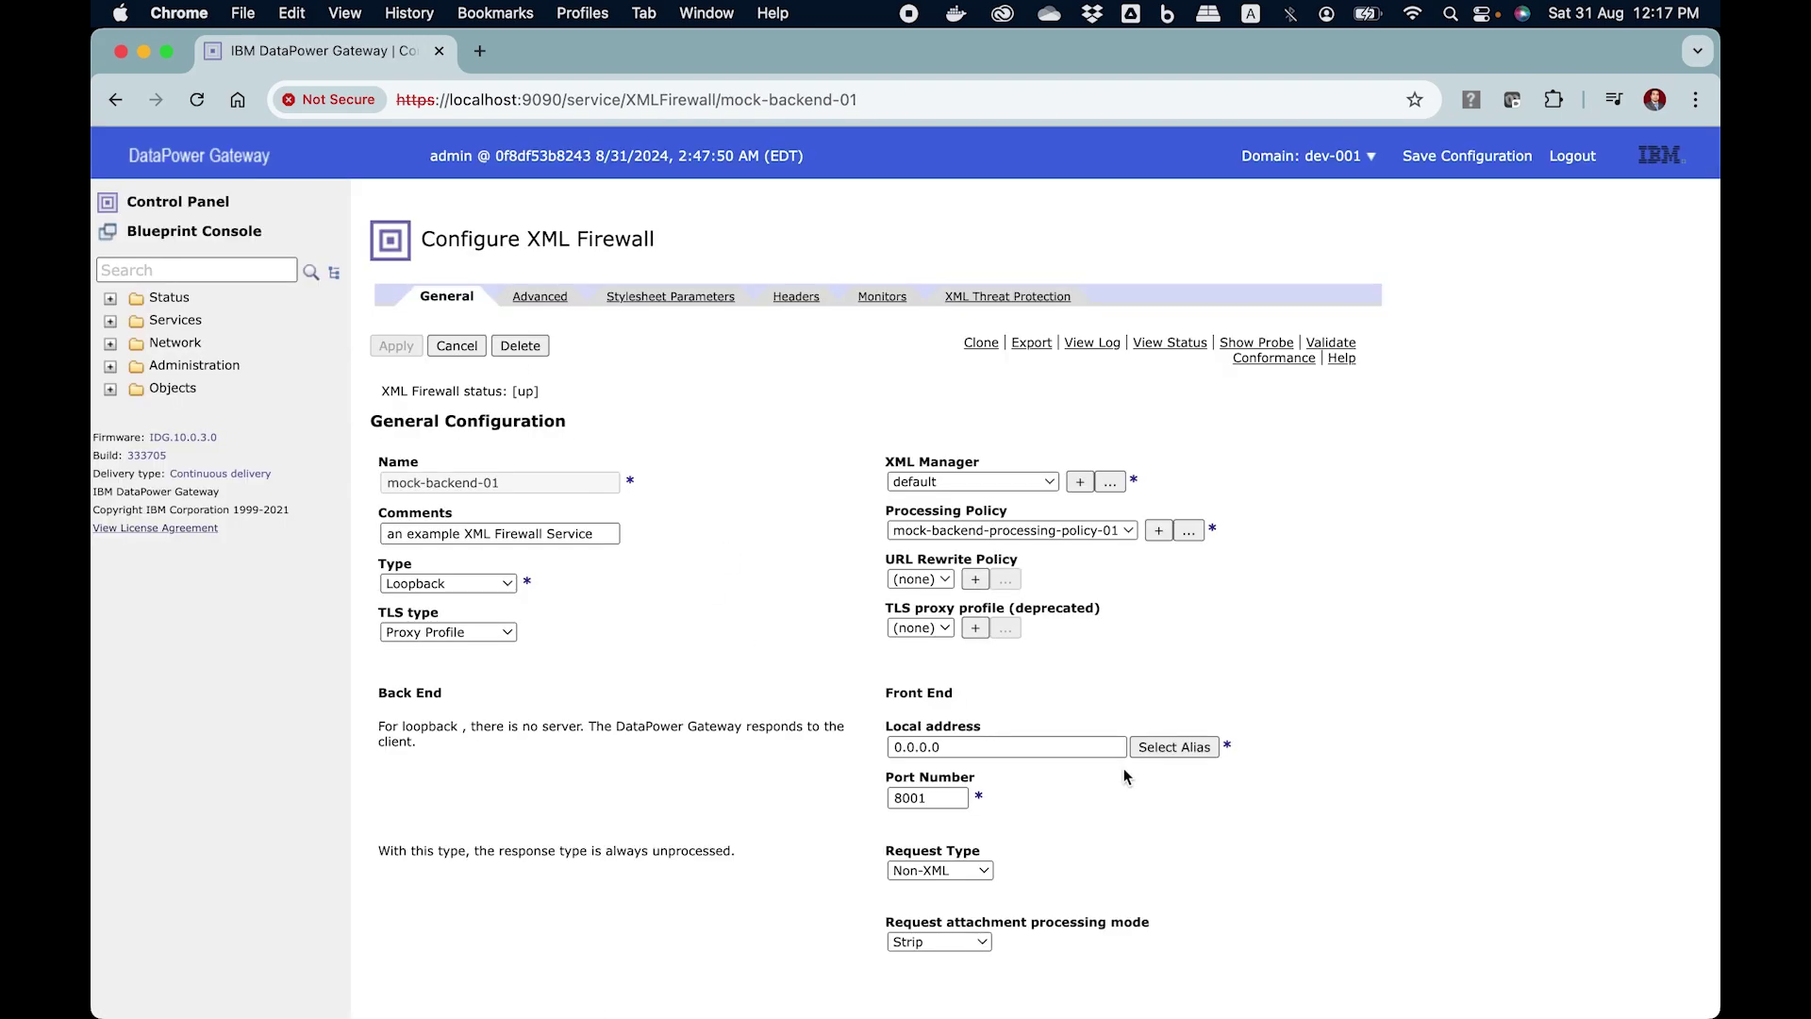
left_click(1173, 753)
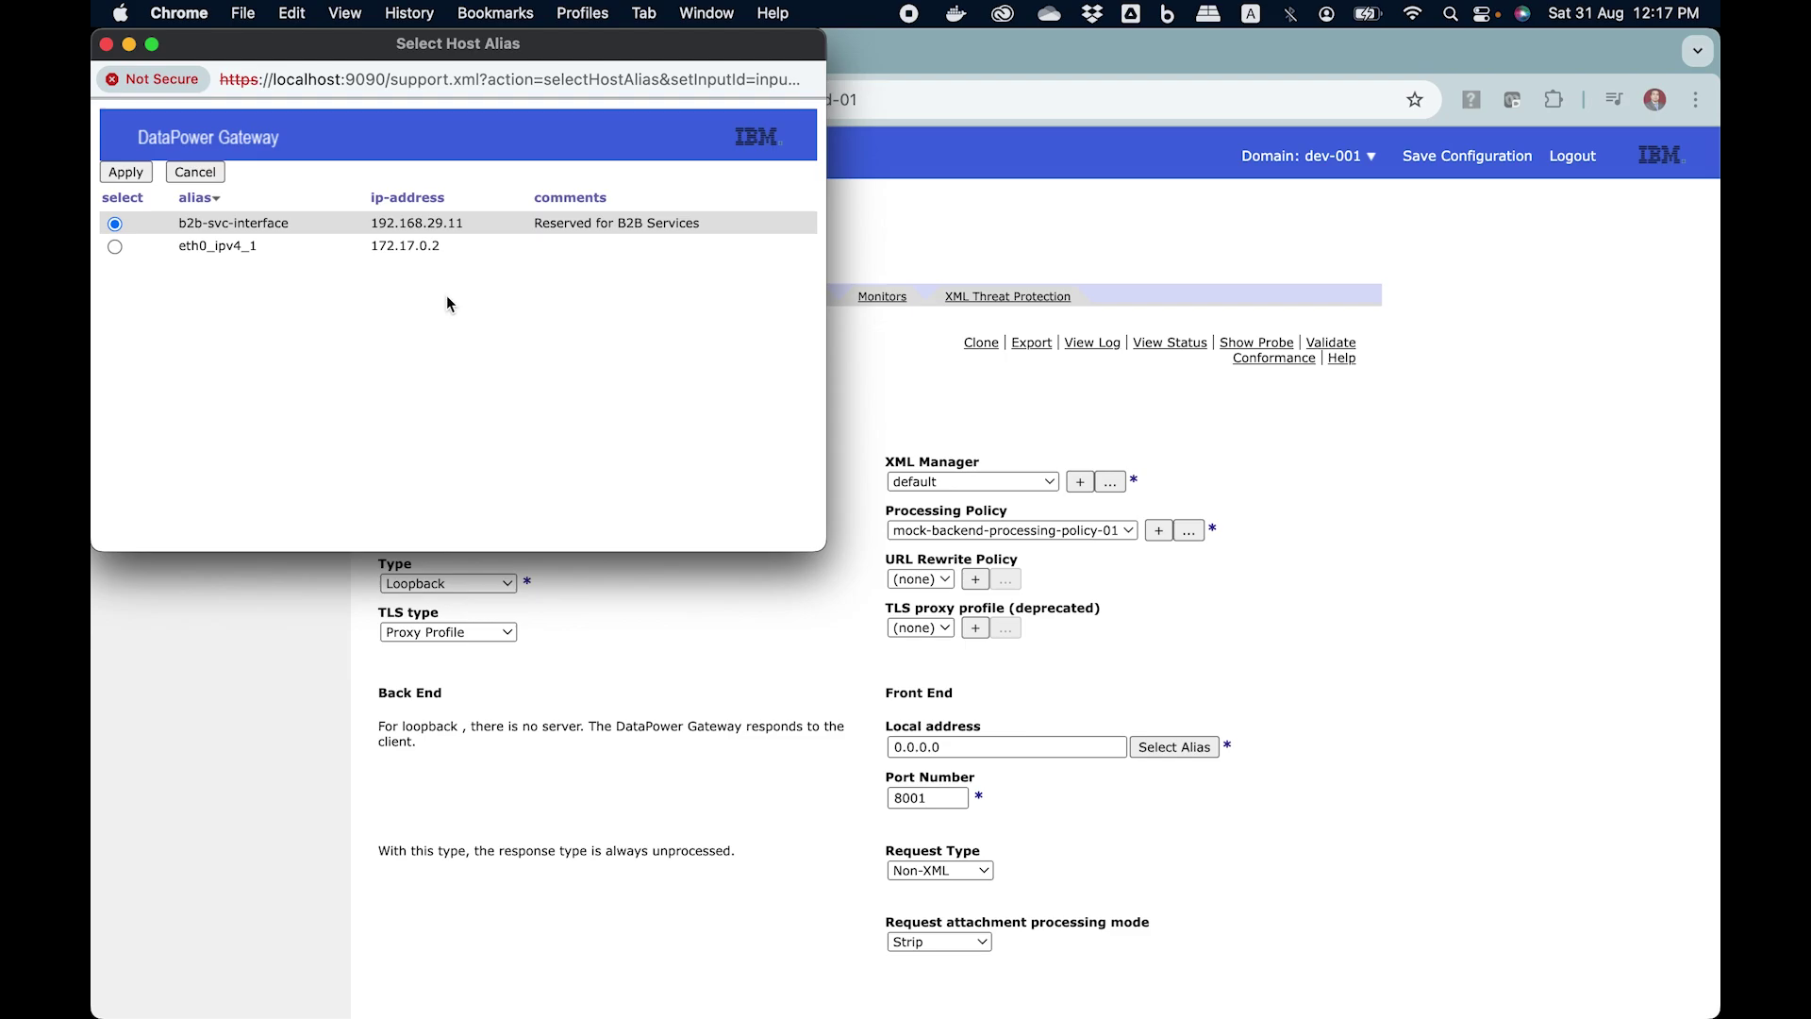
left_click(128, 173)
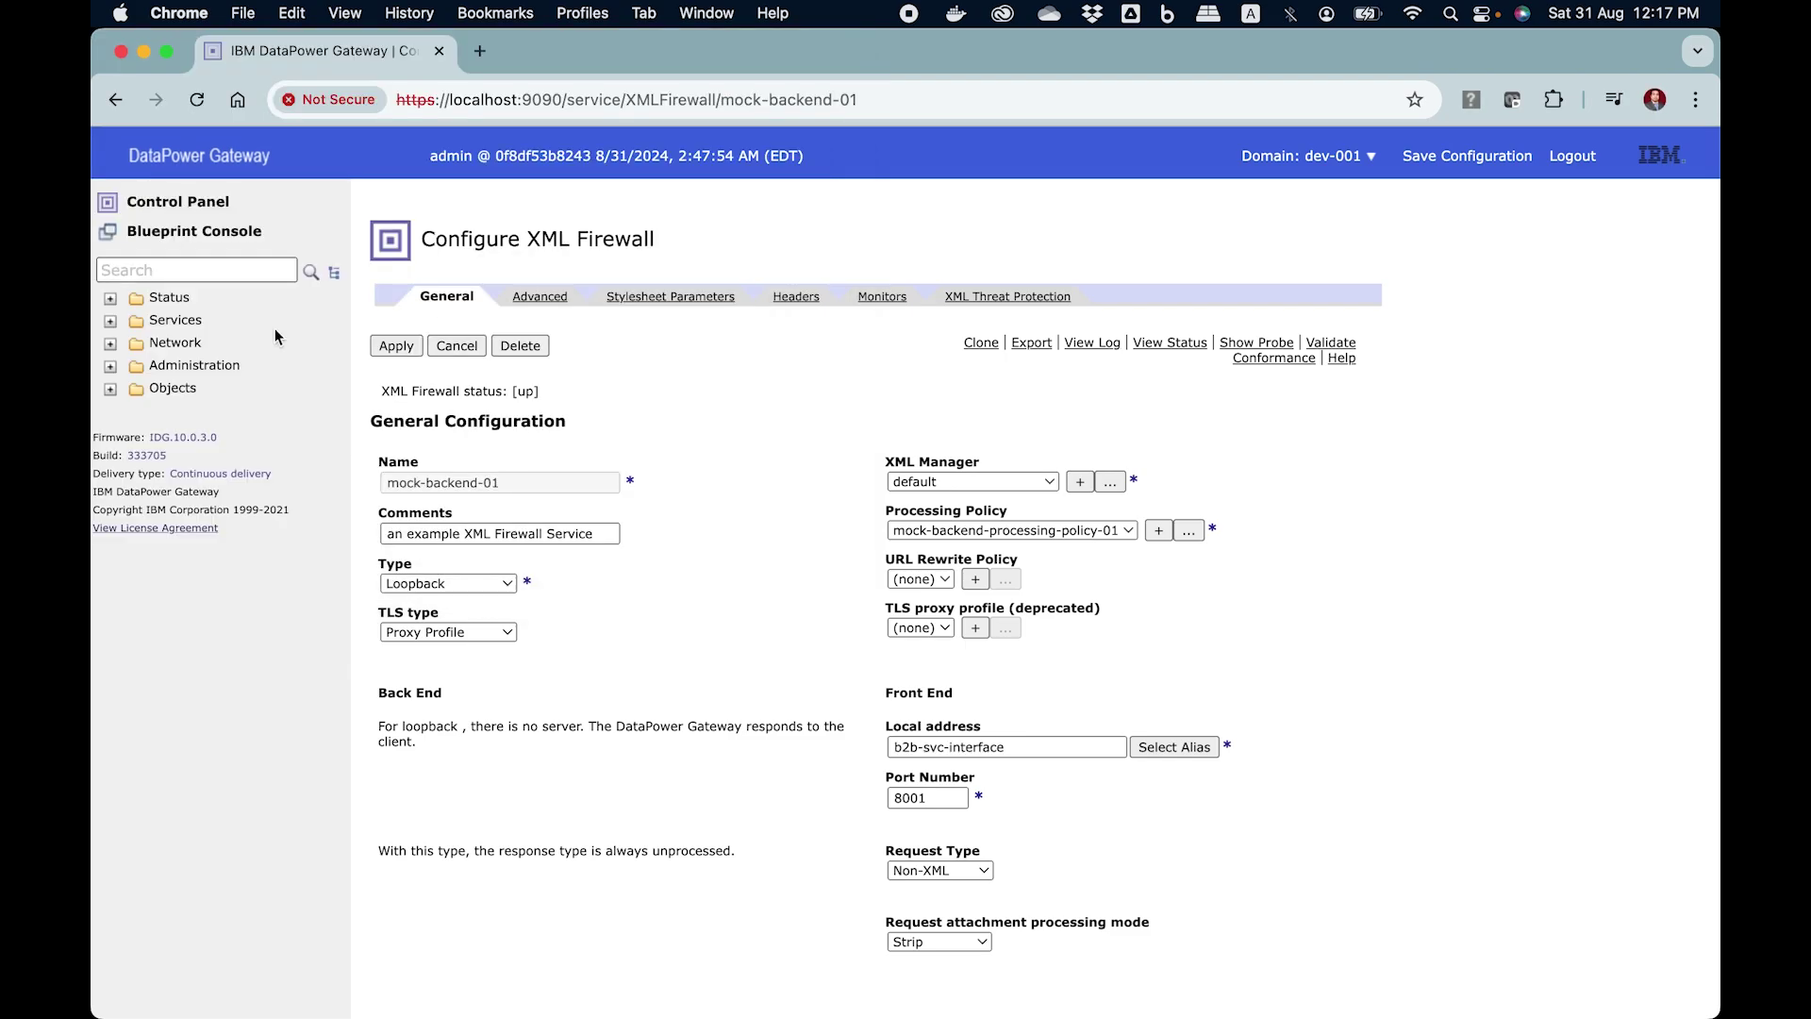
Set the firewall's front-end port number to 8005, apply the change and save the domain configuration.
left_click(929, 799)
key("BackSpace")
type("5")
left_click(813, 804)
left_click(402, 348)
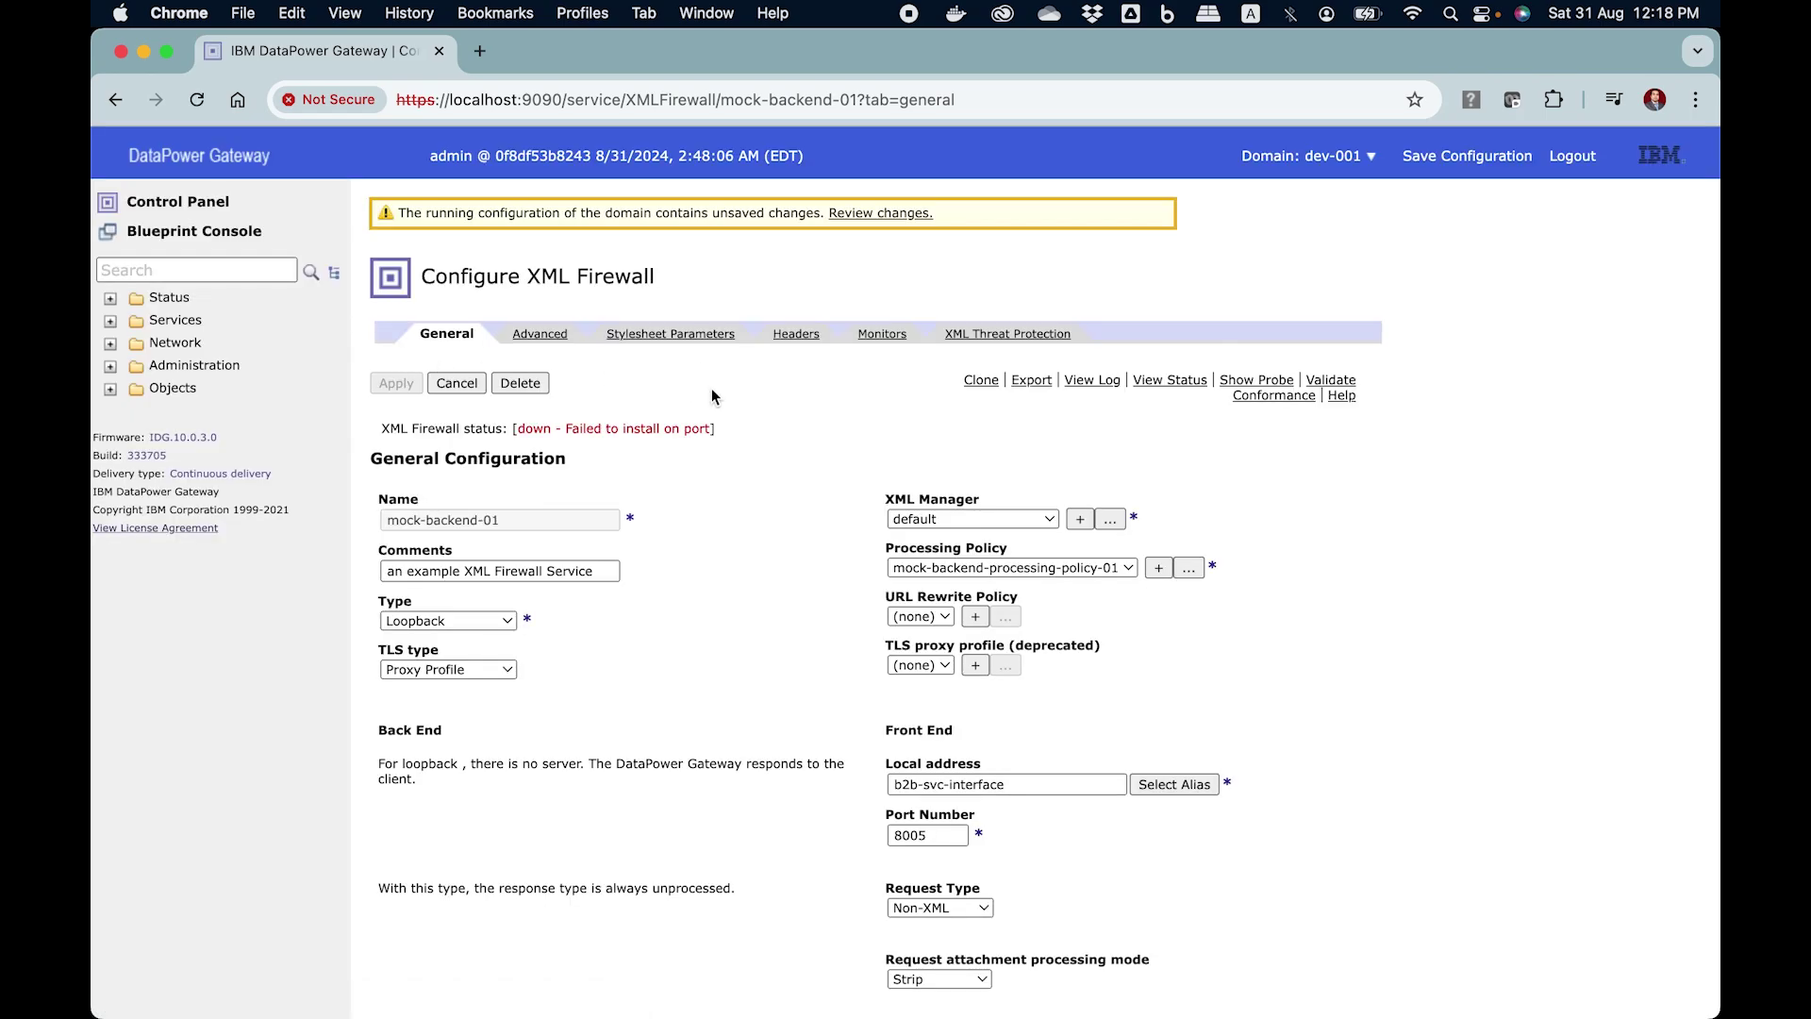
left_click(1430, 164)
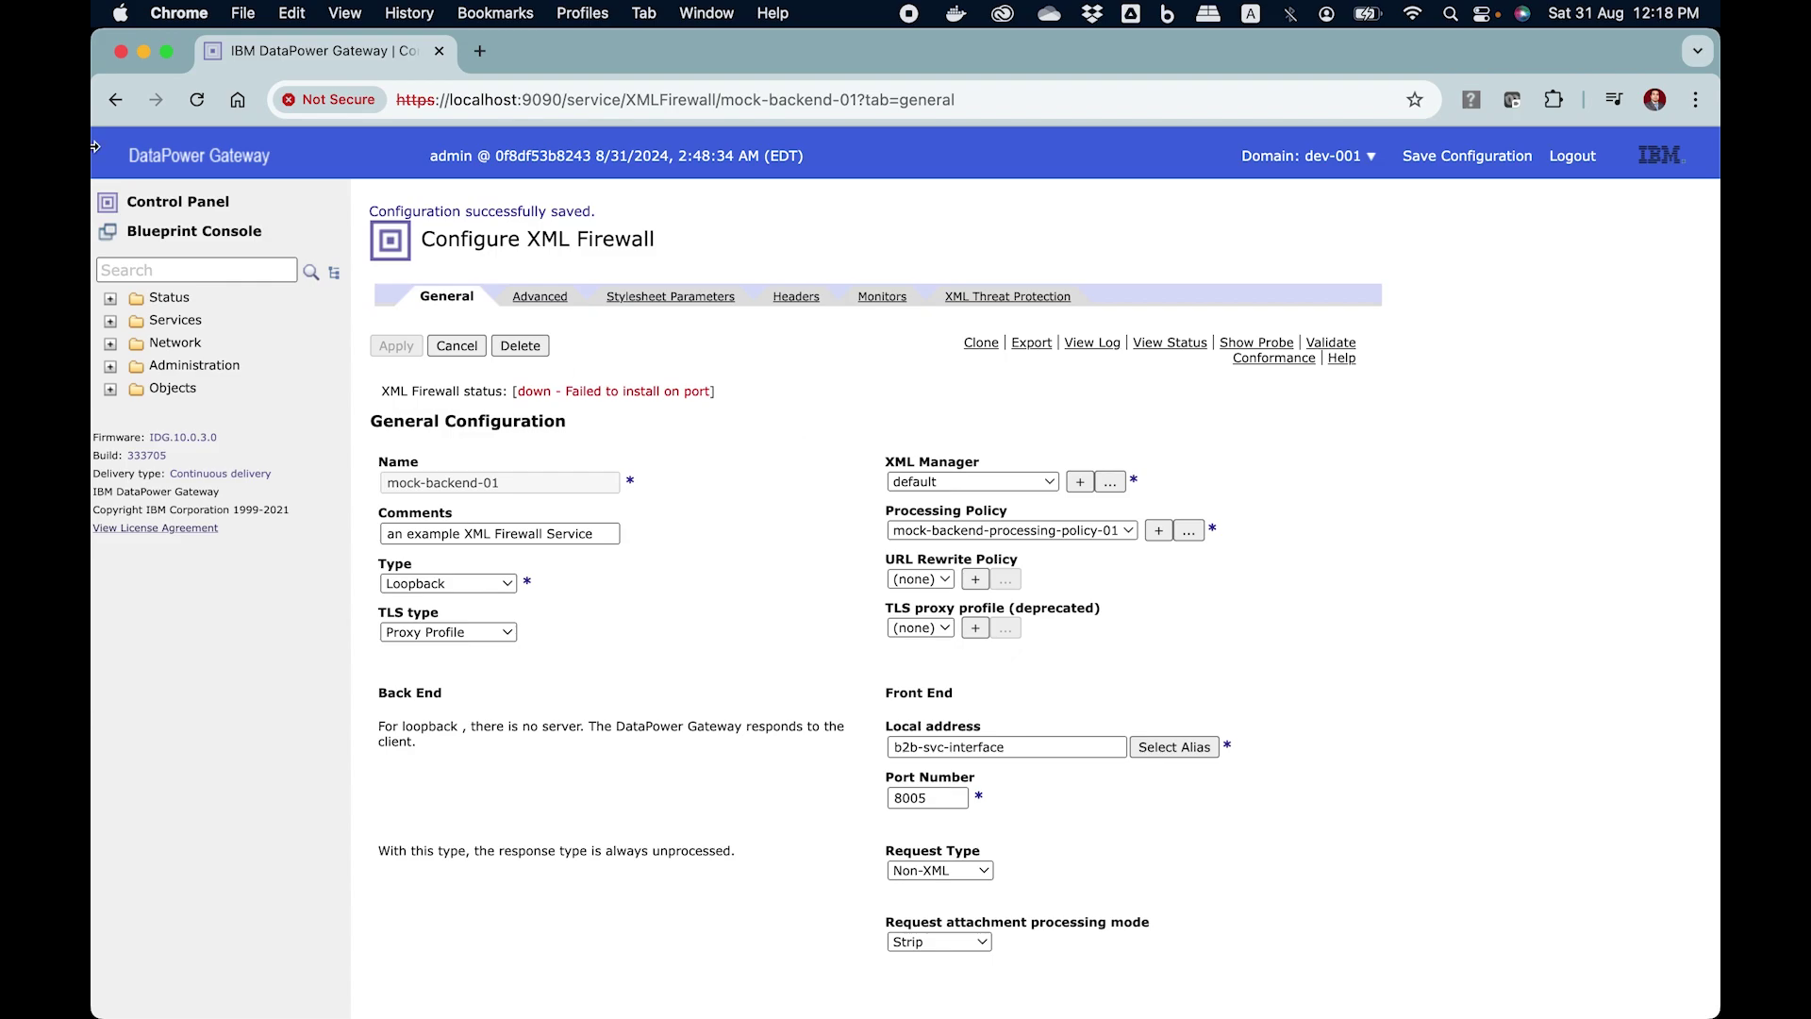
Search the navigation for "check" and open the Configuration Checkpoints status page.
left_click(202, 269)
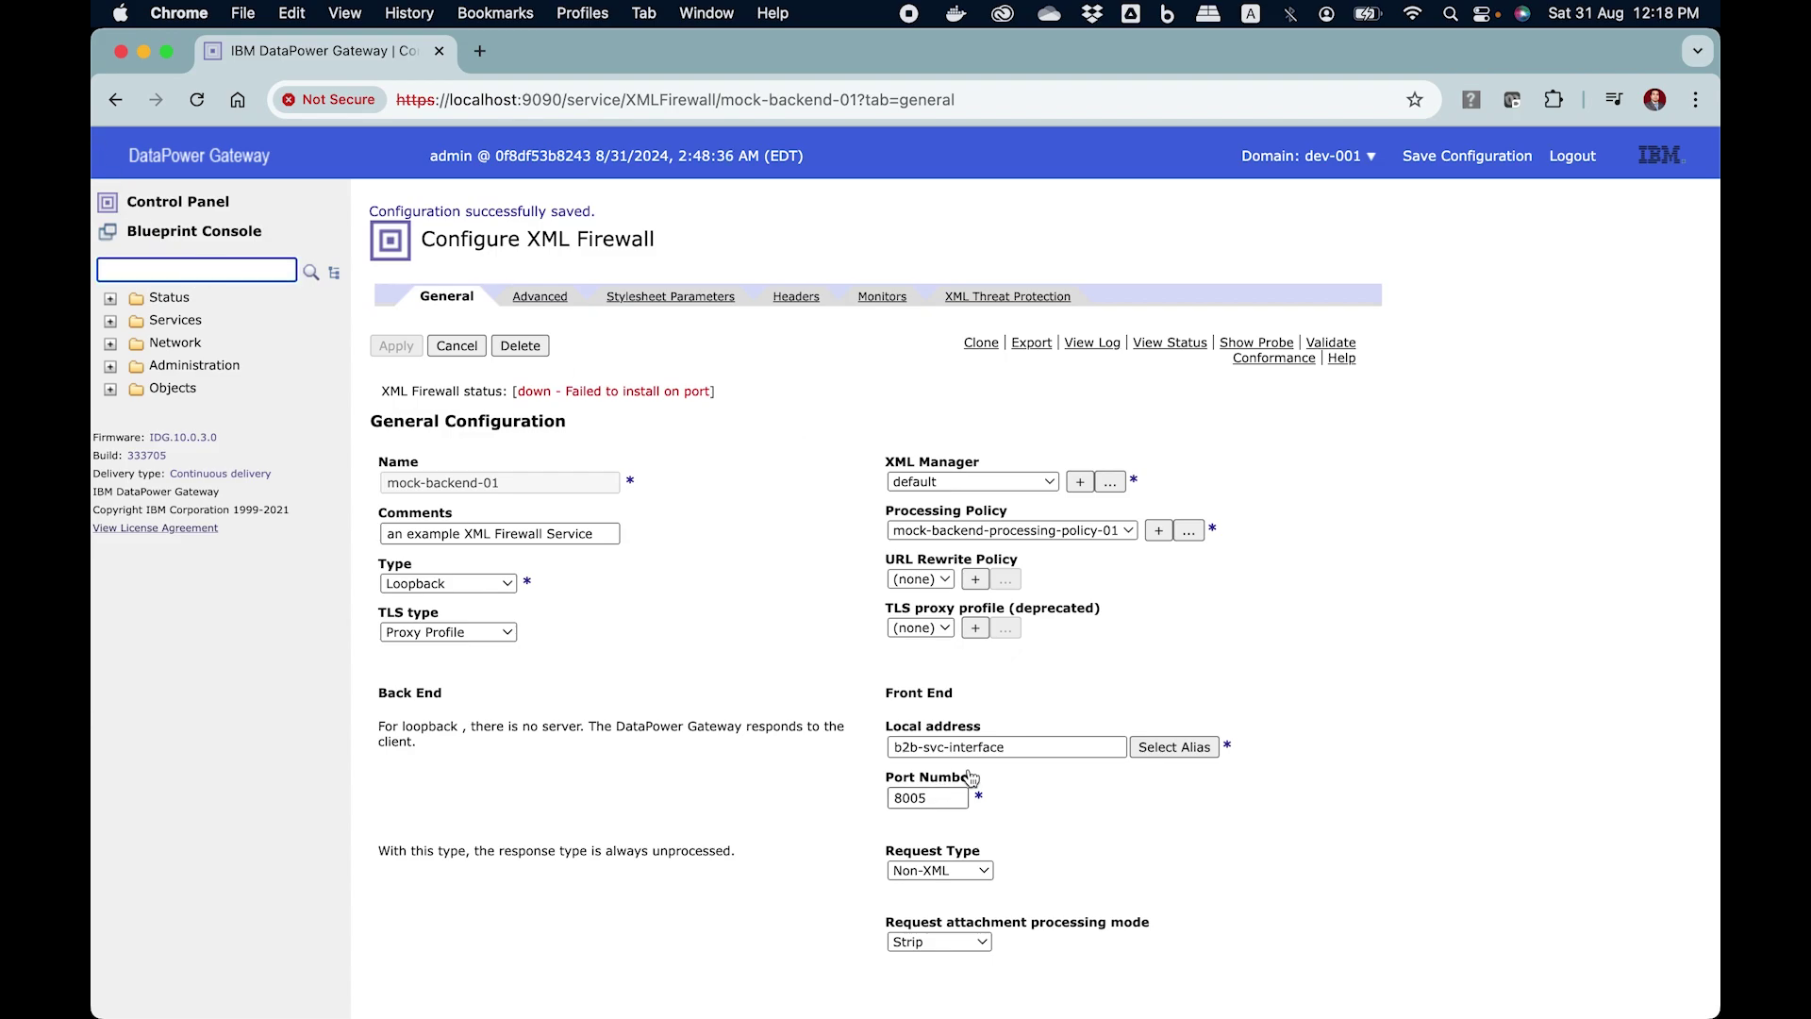
left_click(736, 517)
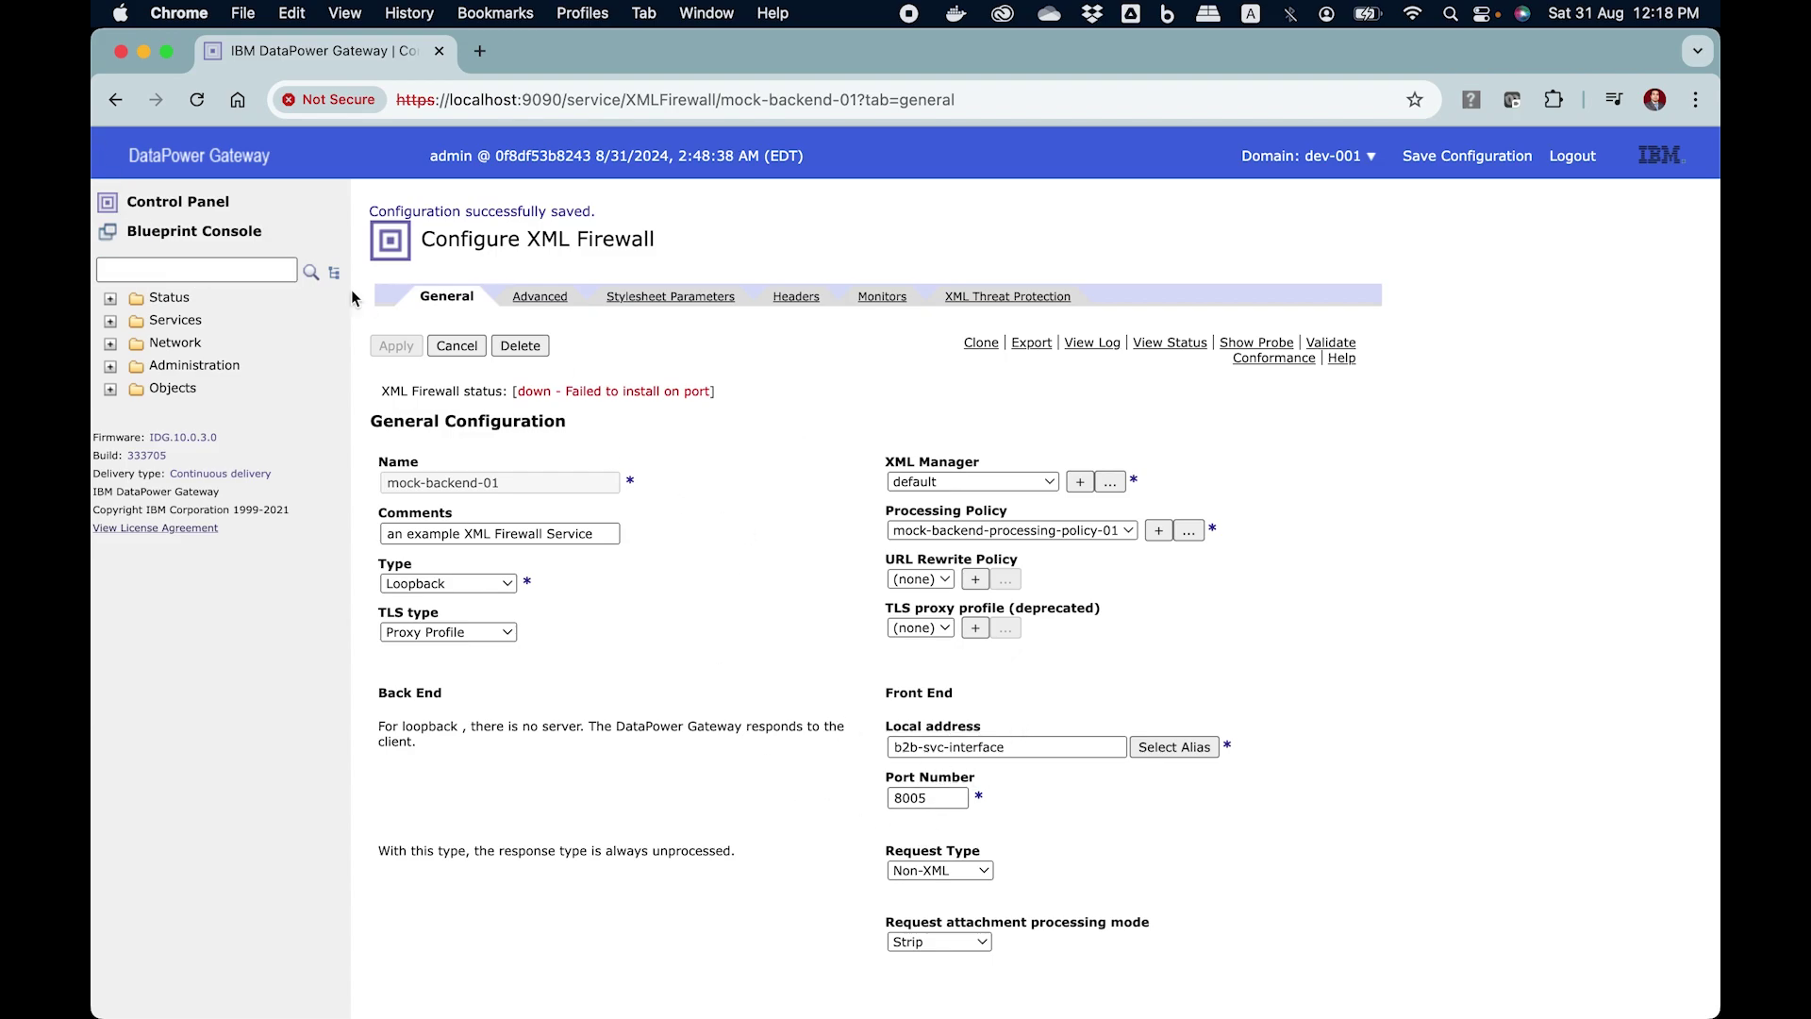
left_click(246, 272)
type("ch")
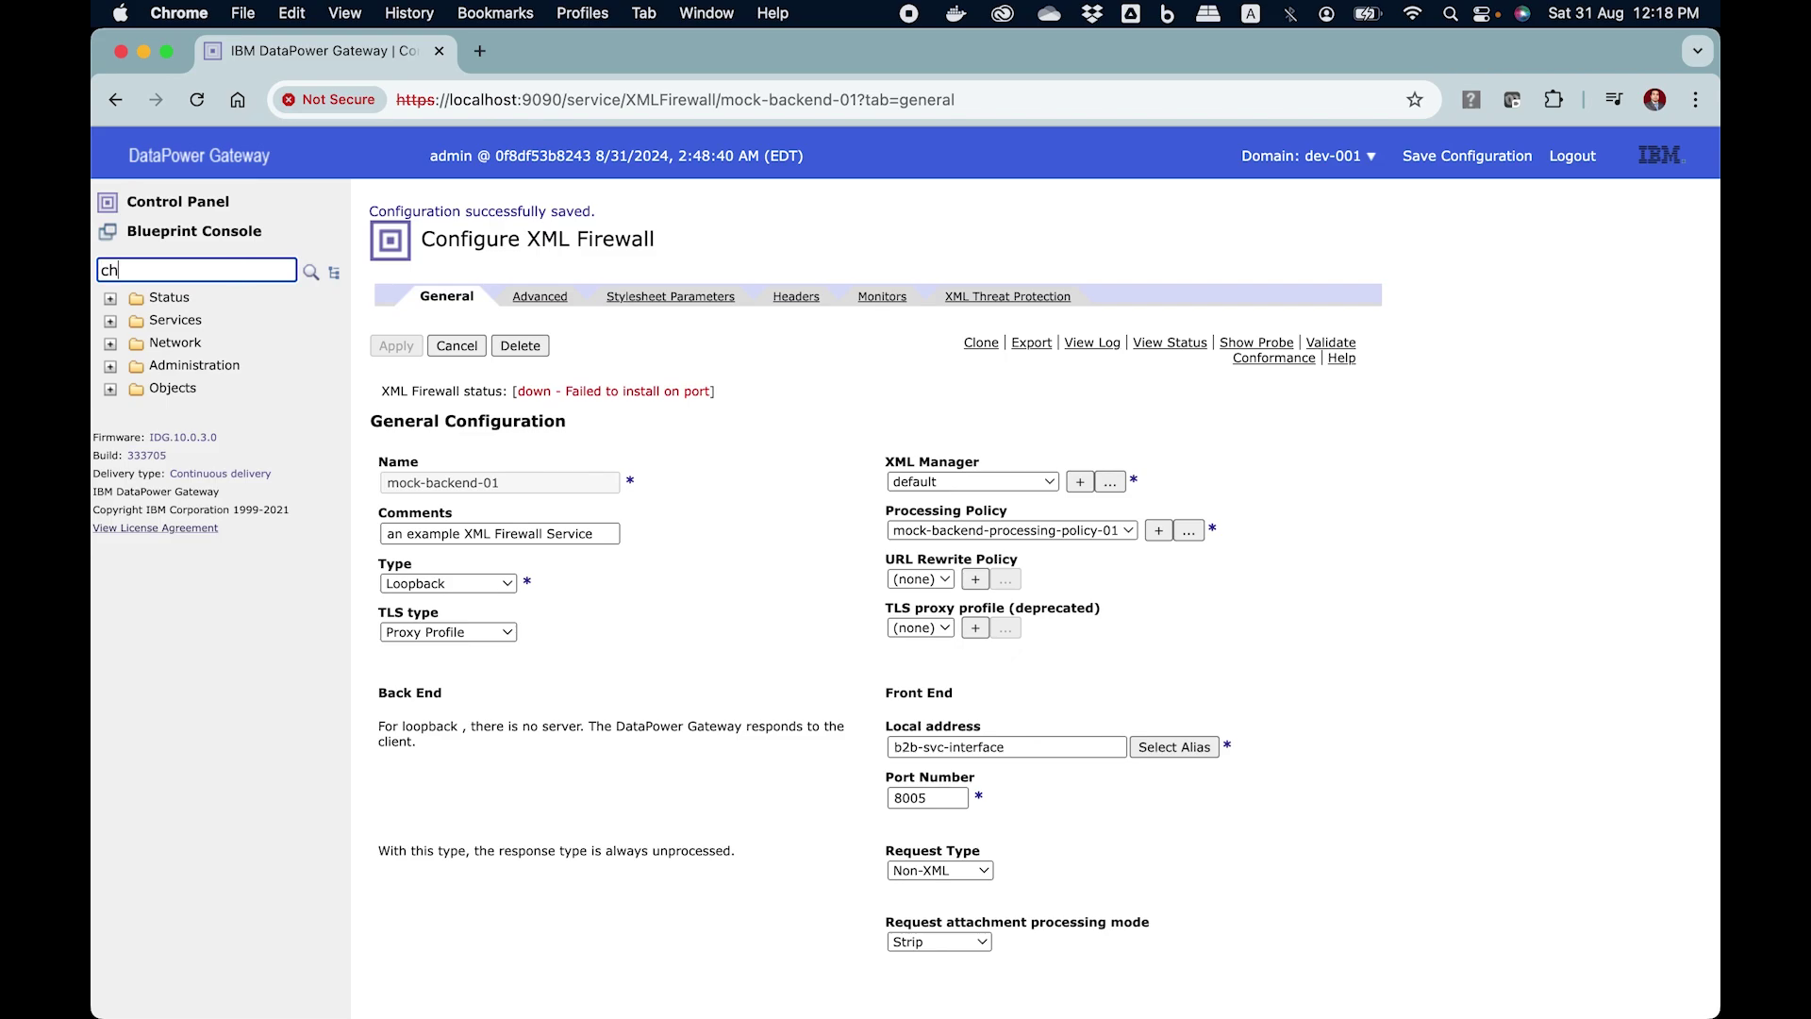
type("eck")
left_click(271, 307)
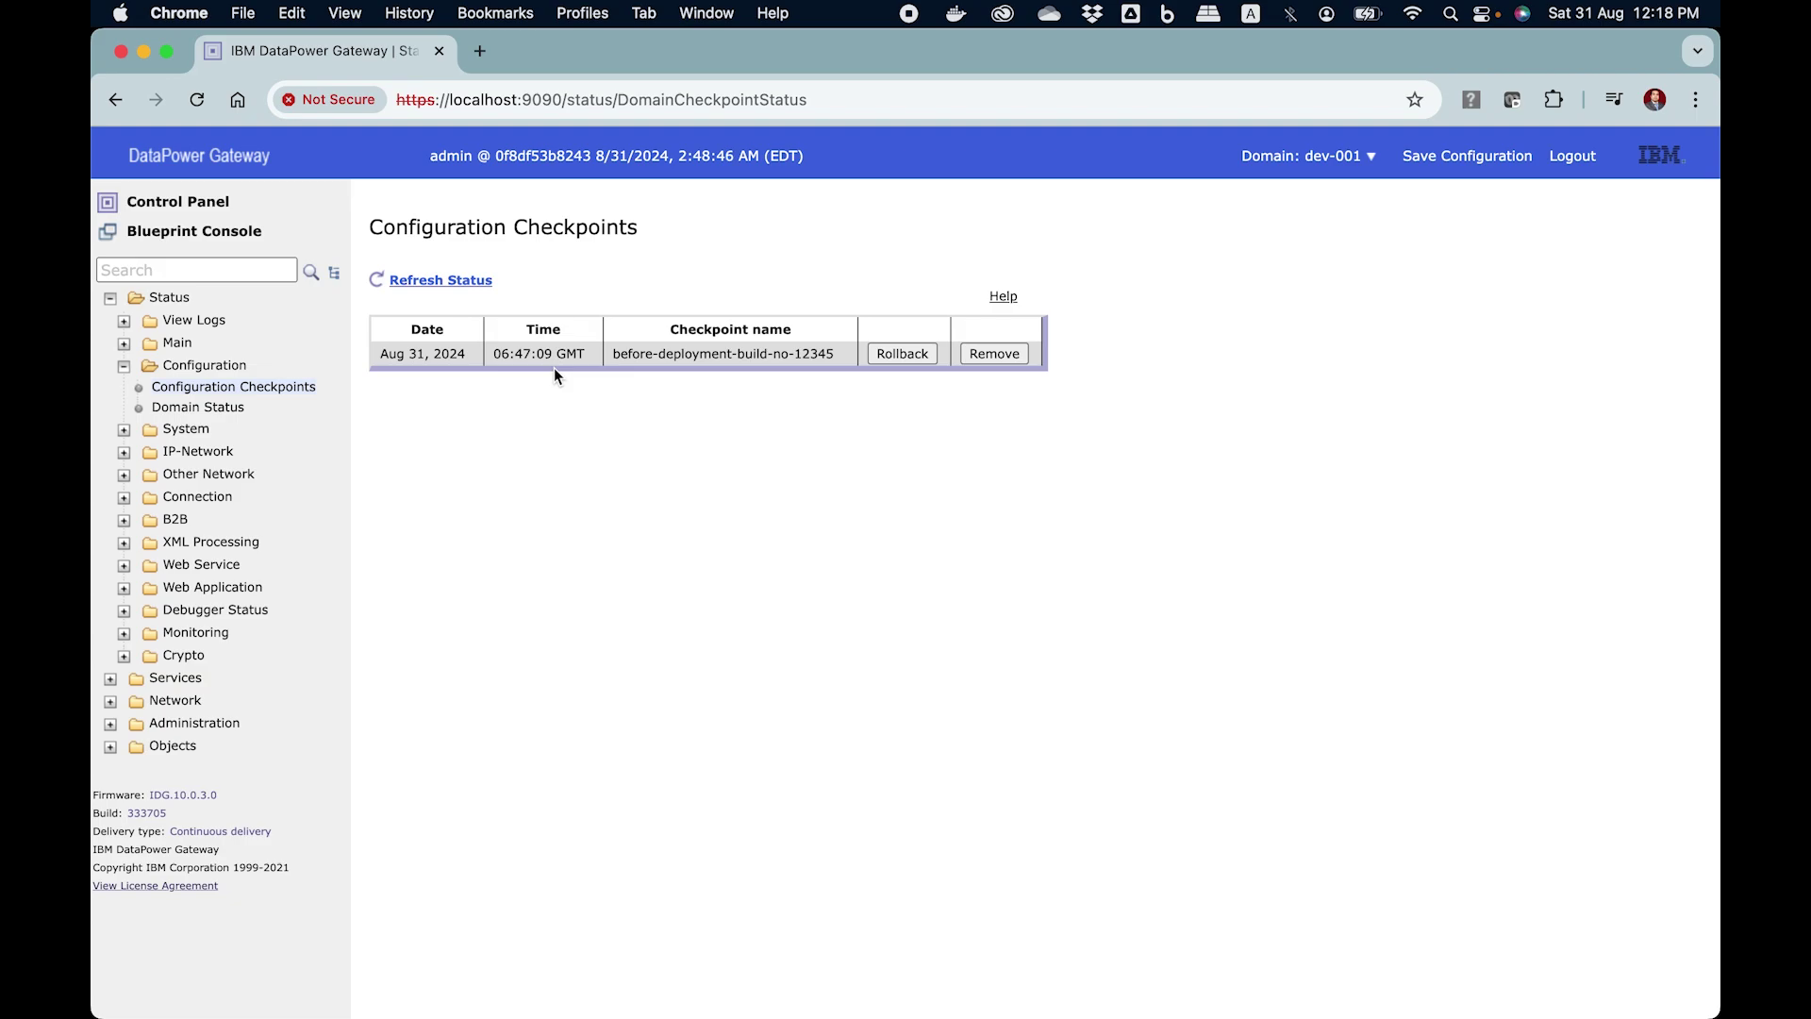
Roll the domain back to the checkpoint before-deployment-build-no-12345 and save the configuration.
left_click_drag(493, 353, 856, 356)
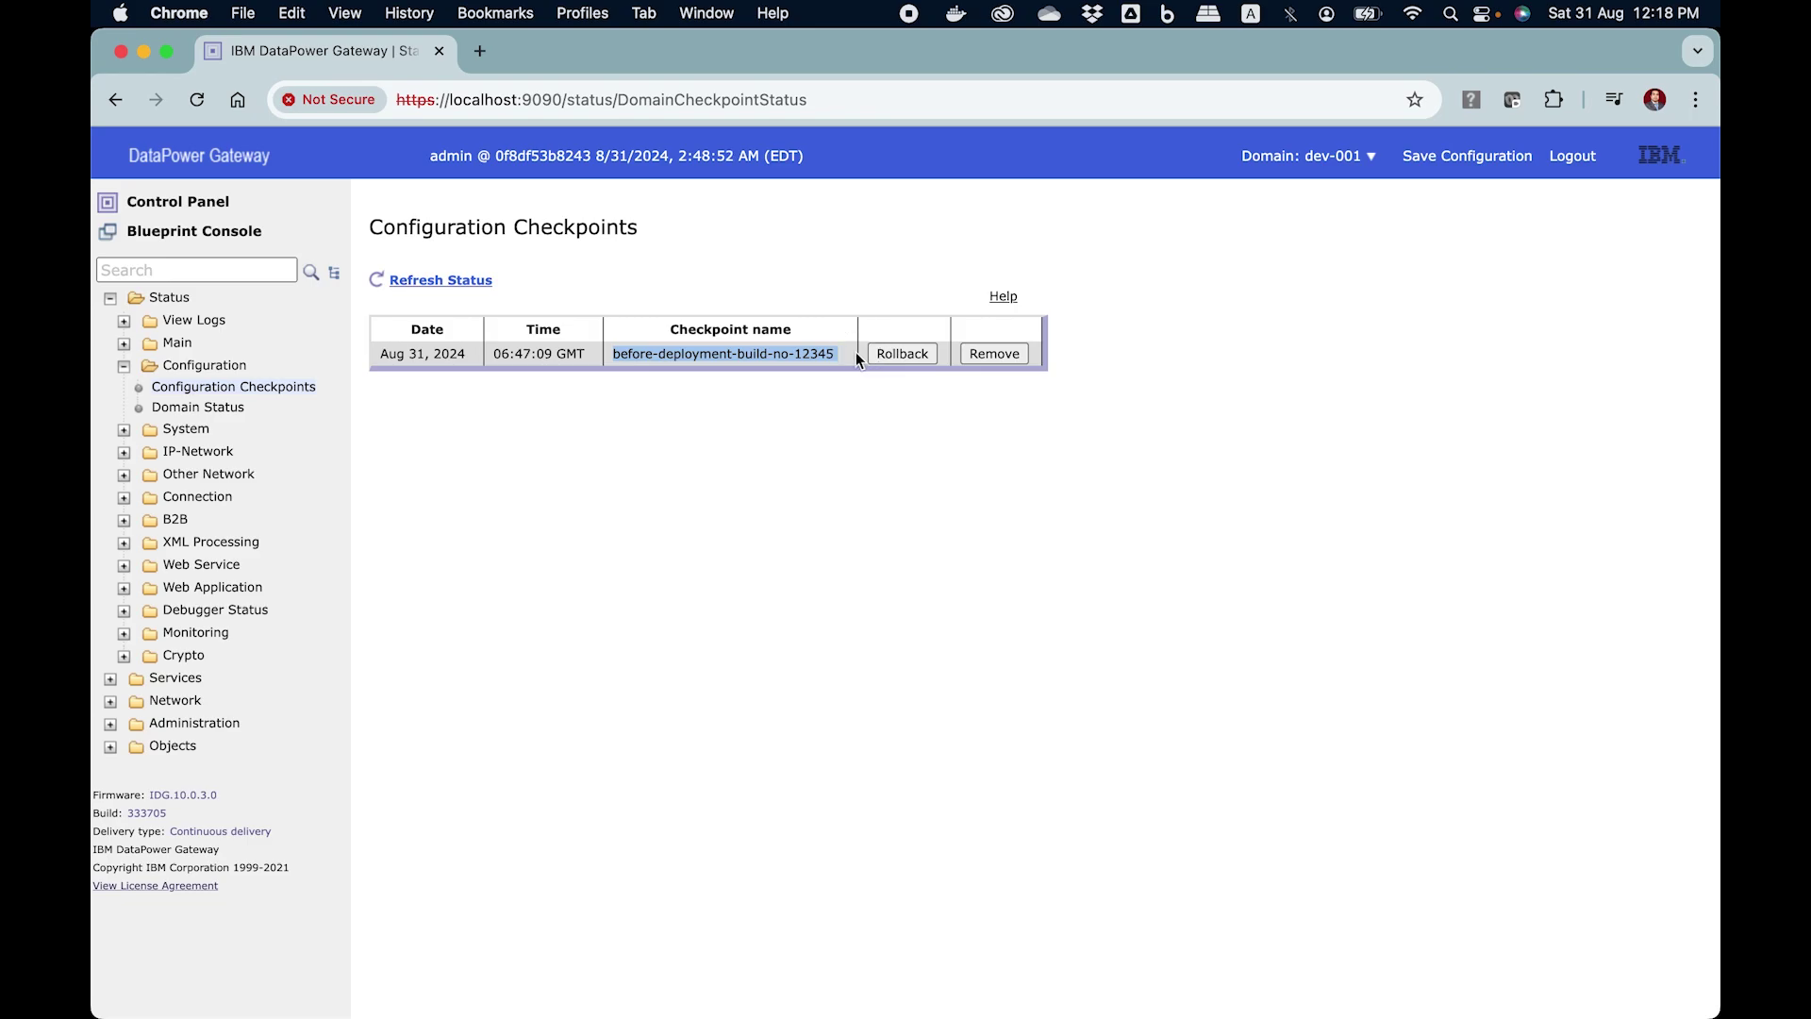
left_click(799, 450)
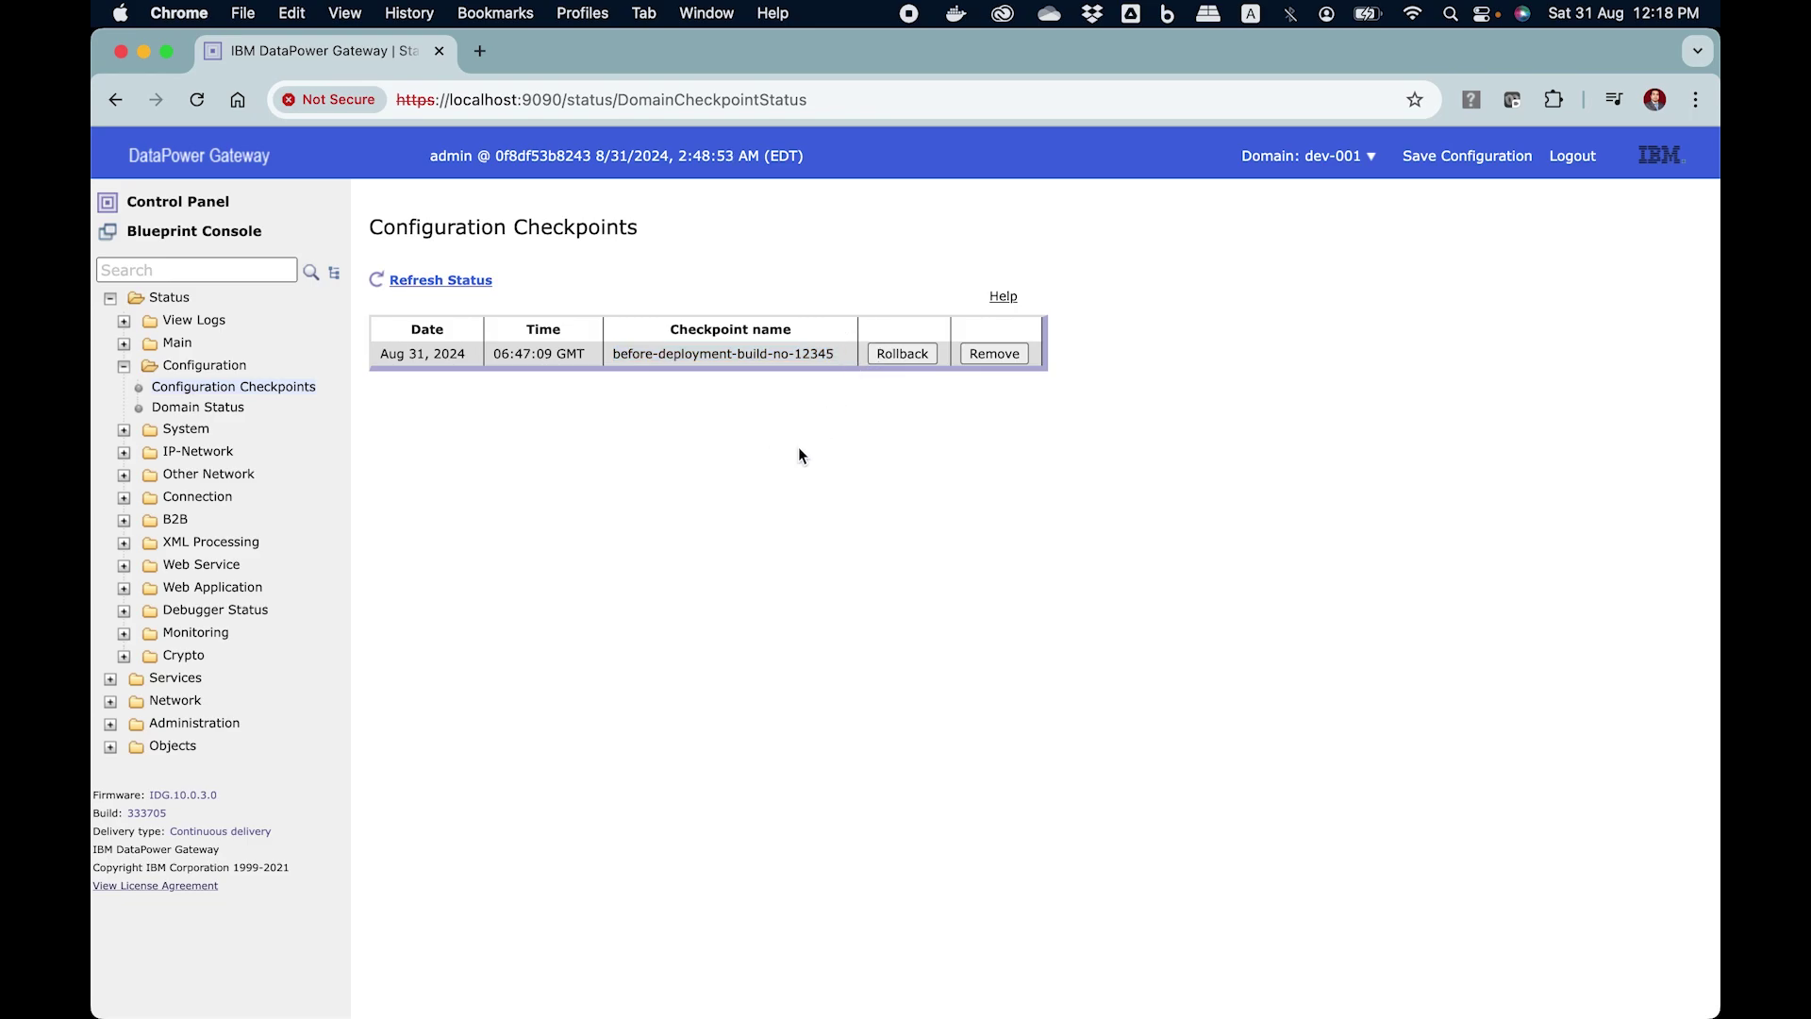
left_click(919, 355)
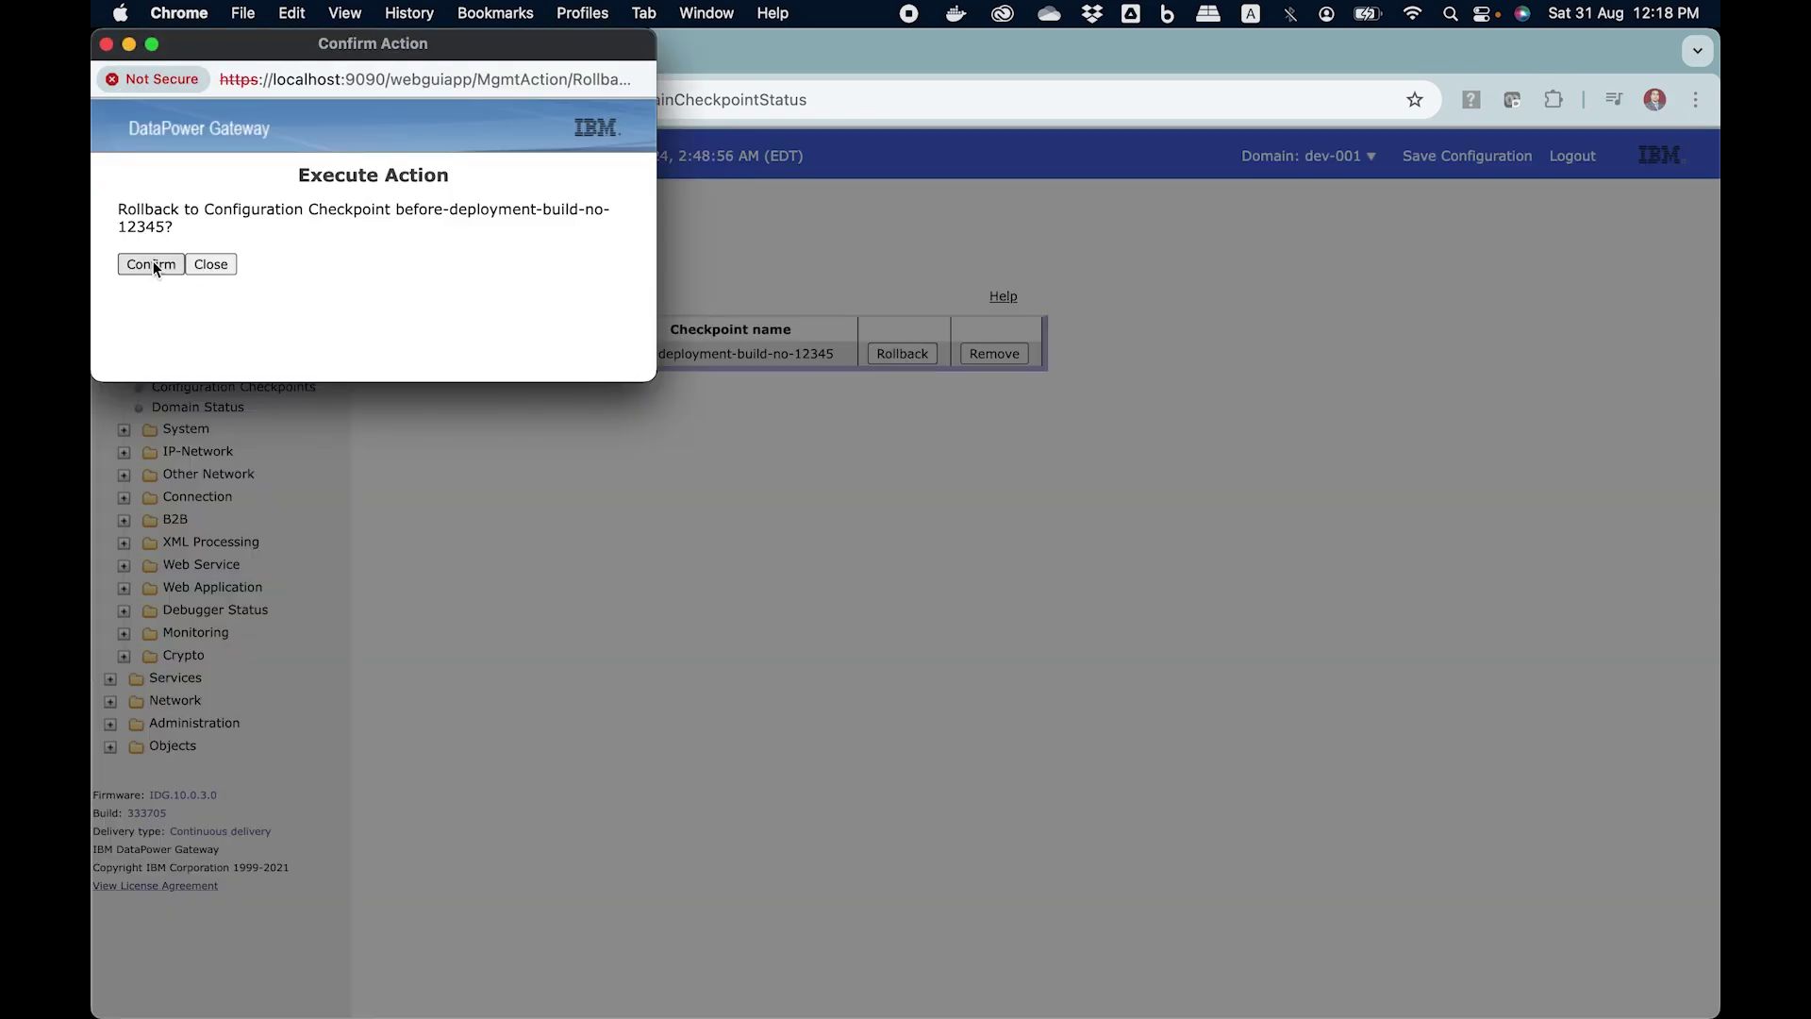
left_click(151, 265)
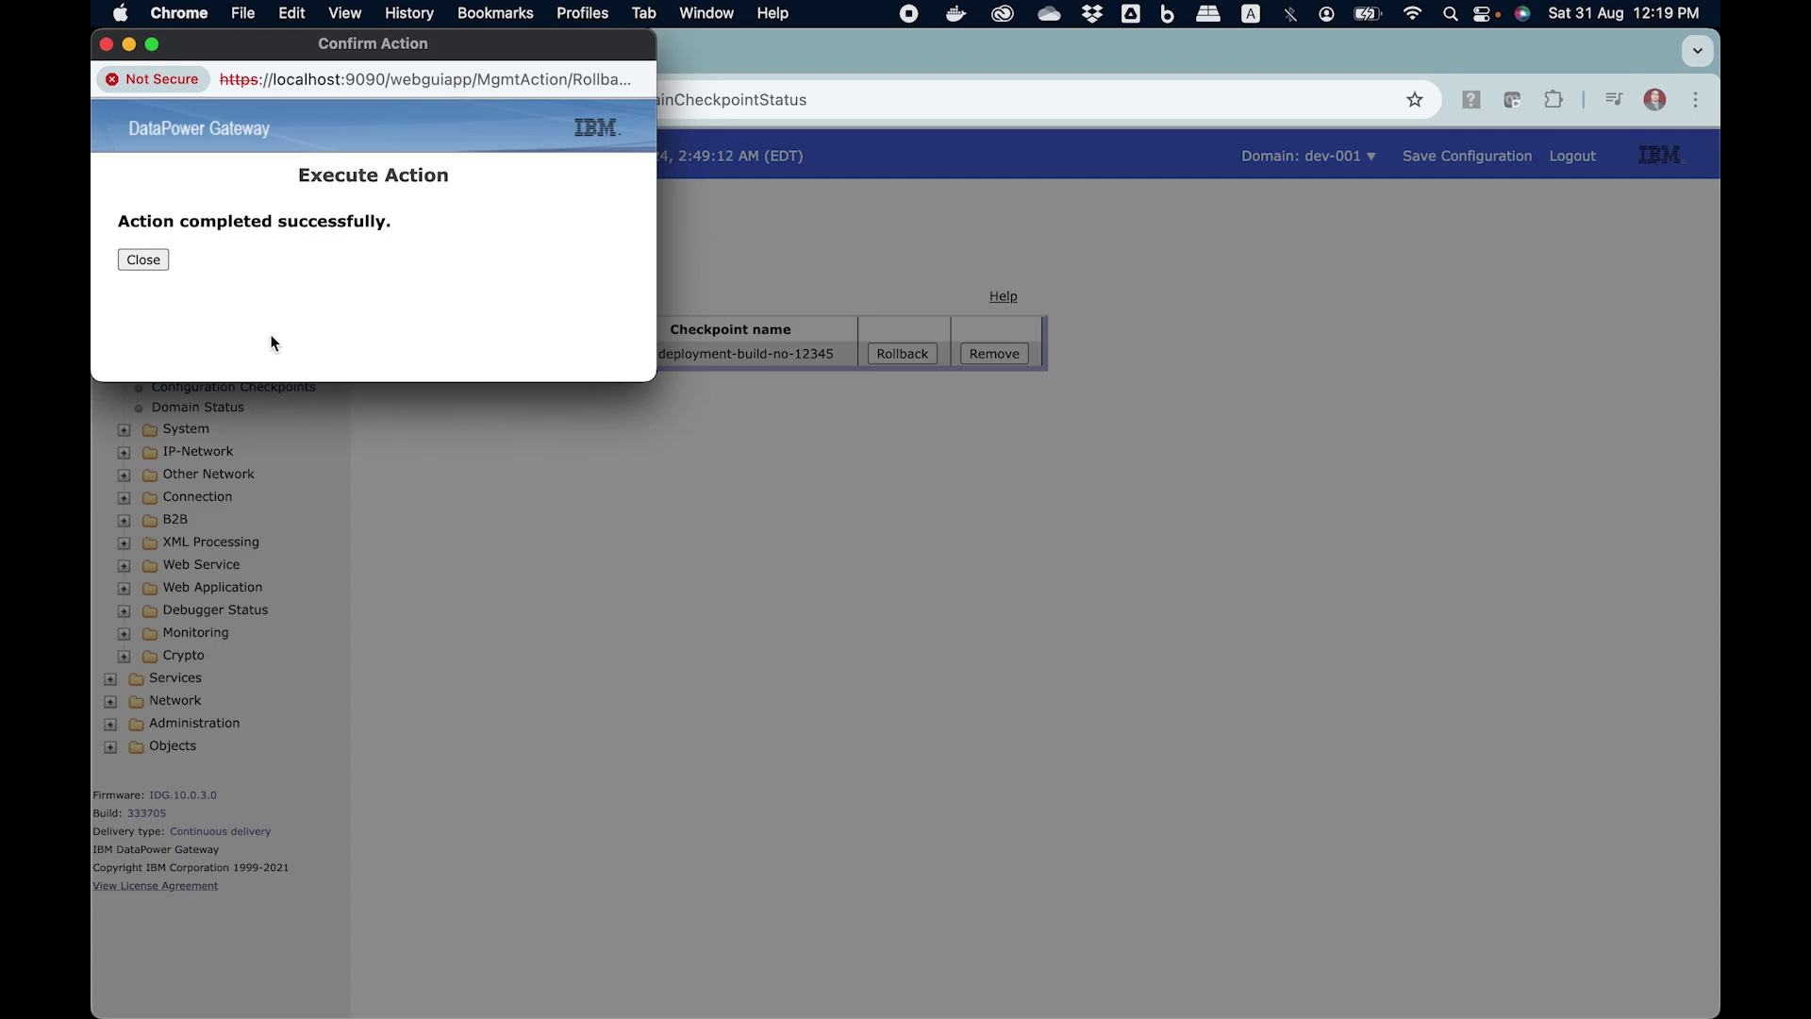
left_click(143, 260)
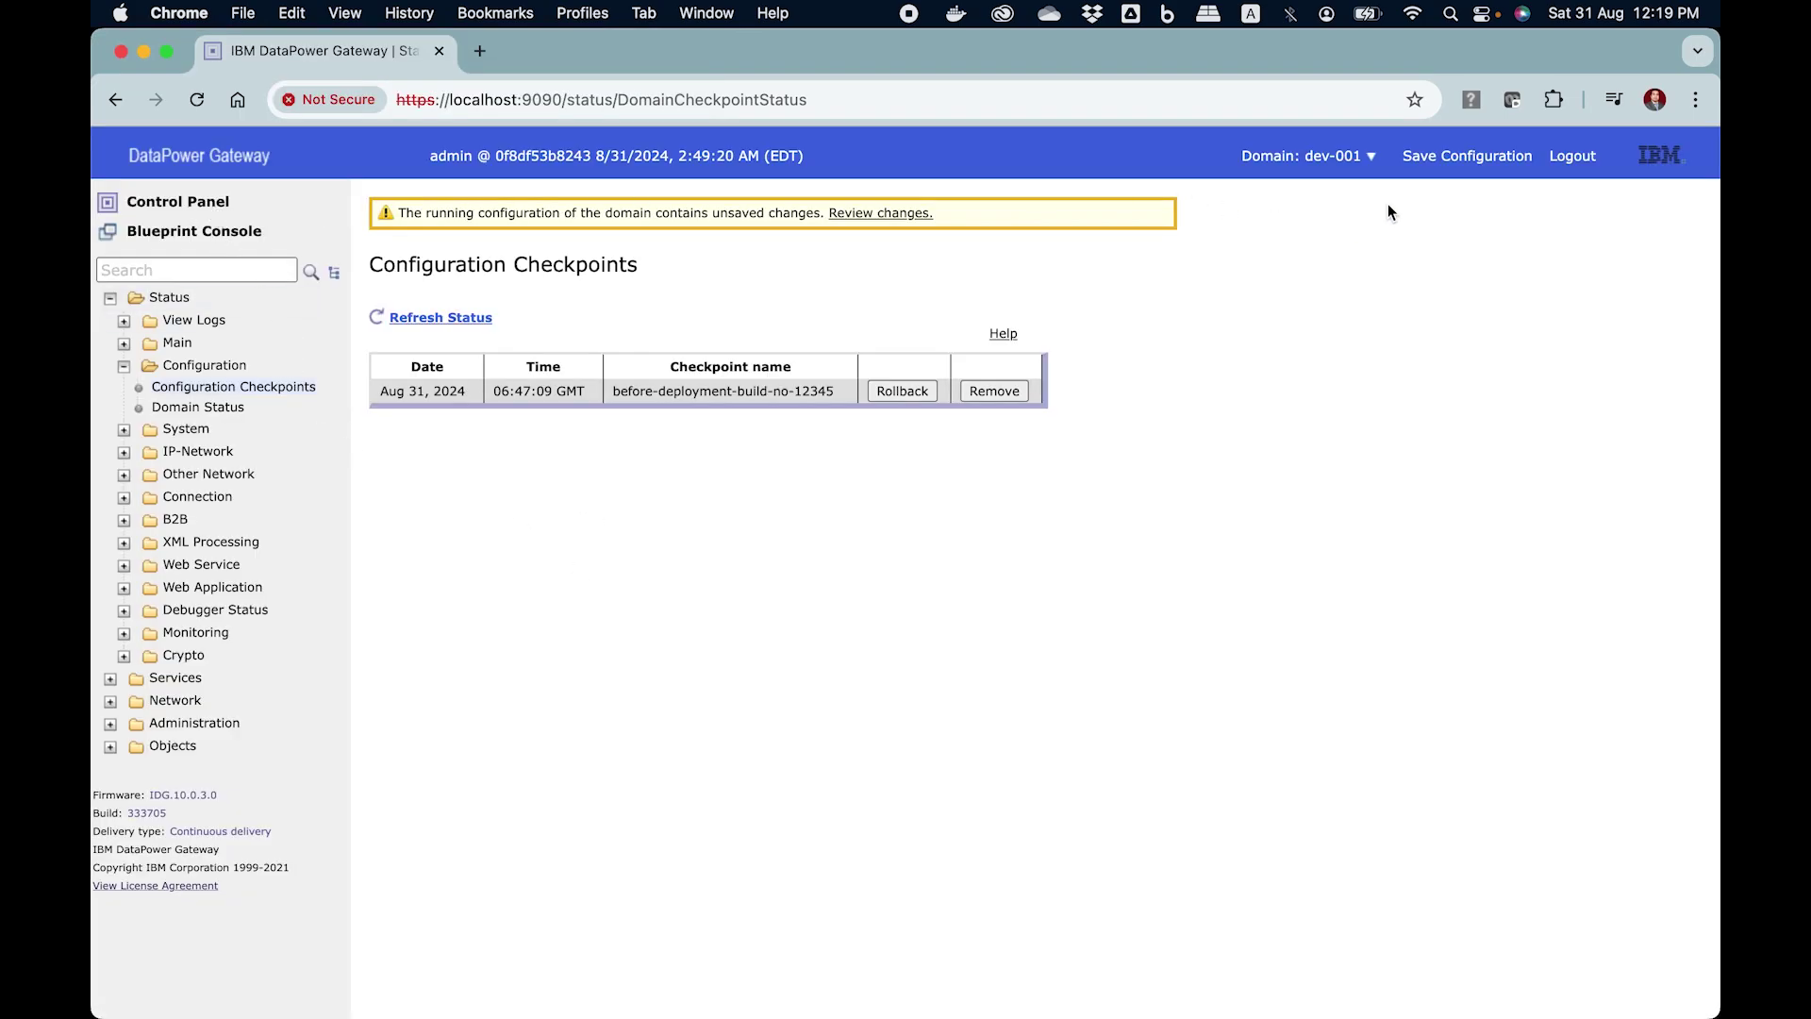
left_click(1457, 158)
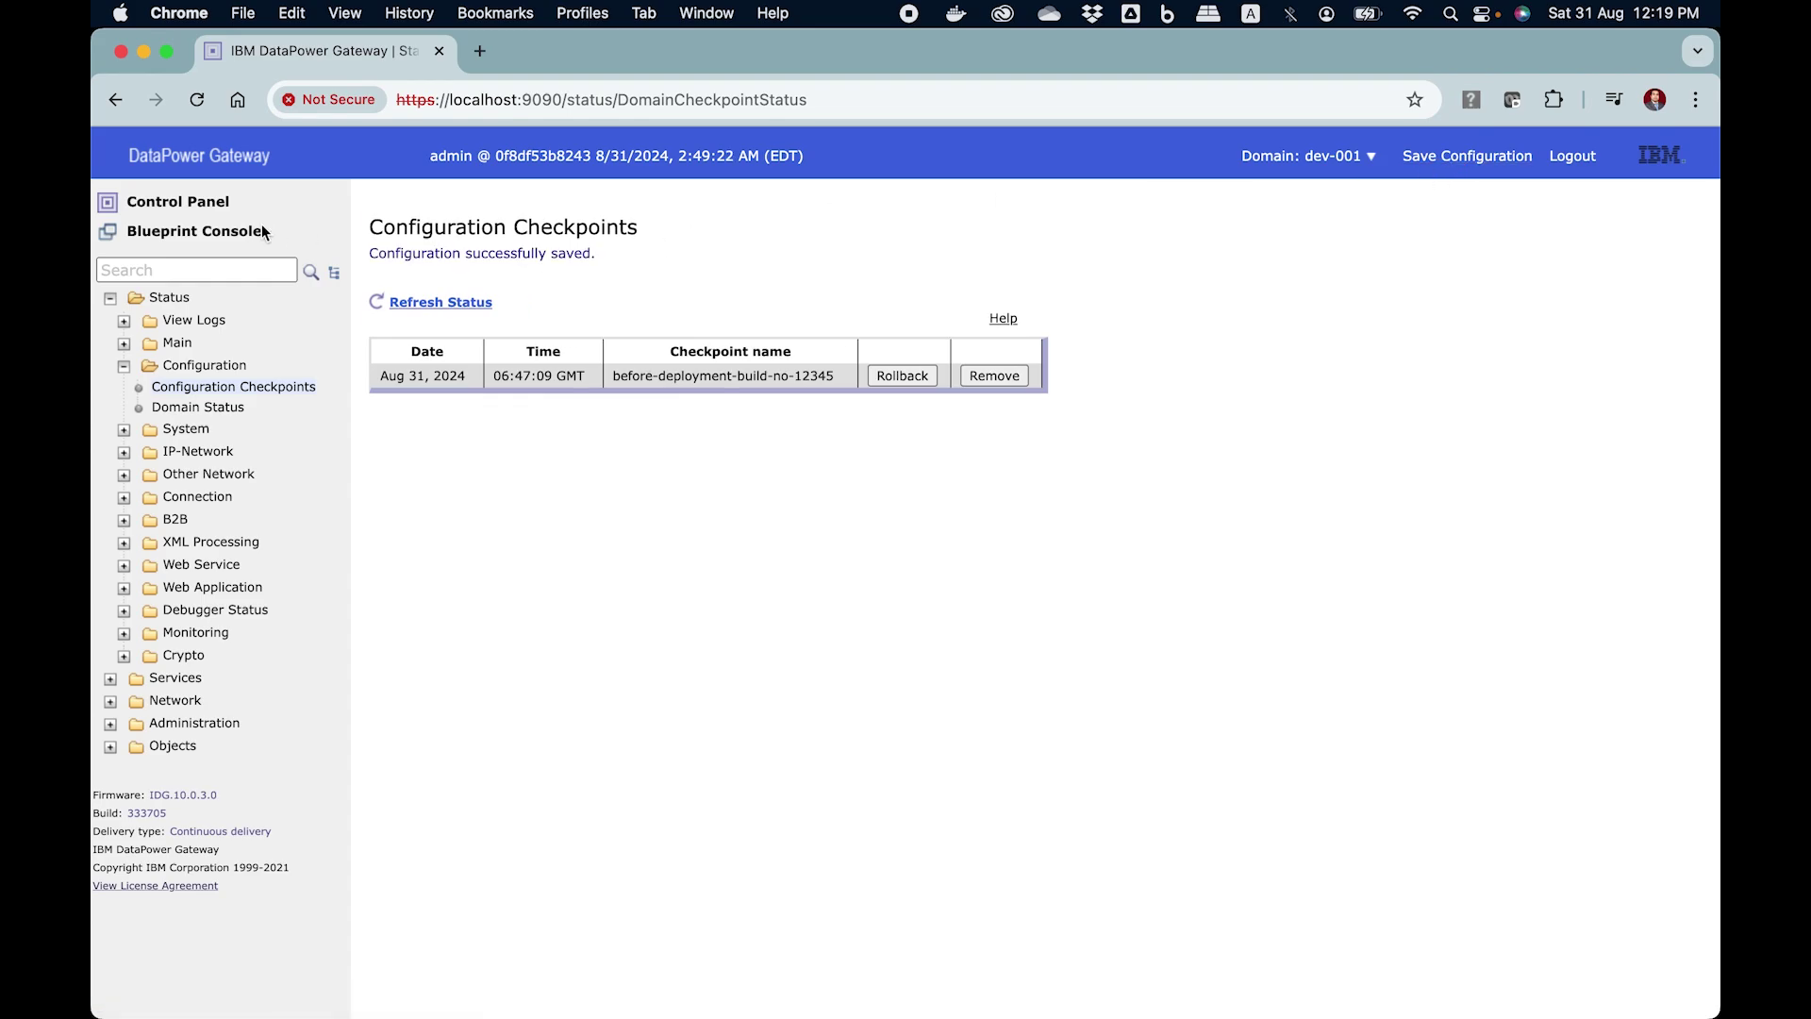
Reopen mock-backend-01 from the XML Firewall list and check its local address and port after the rollback.
left_click(216, 205)
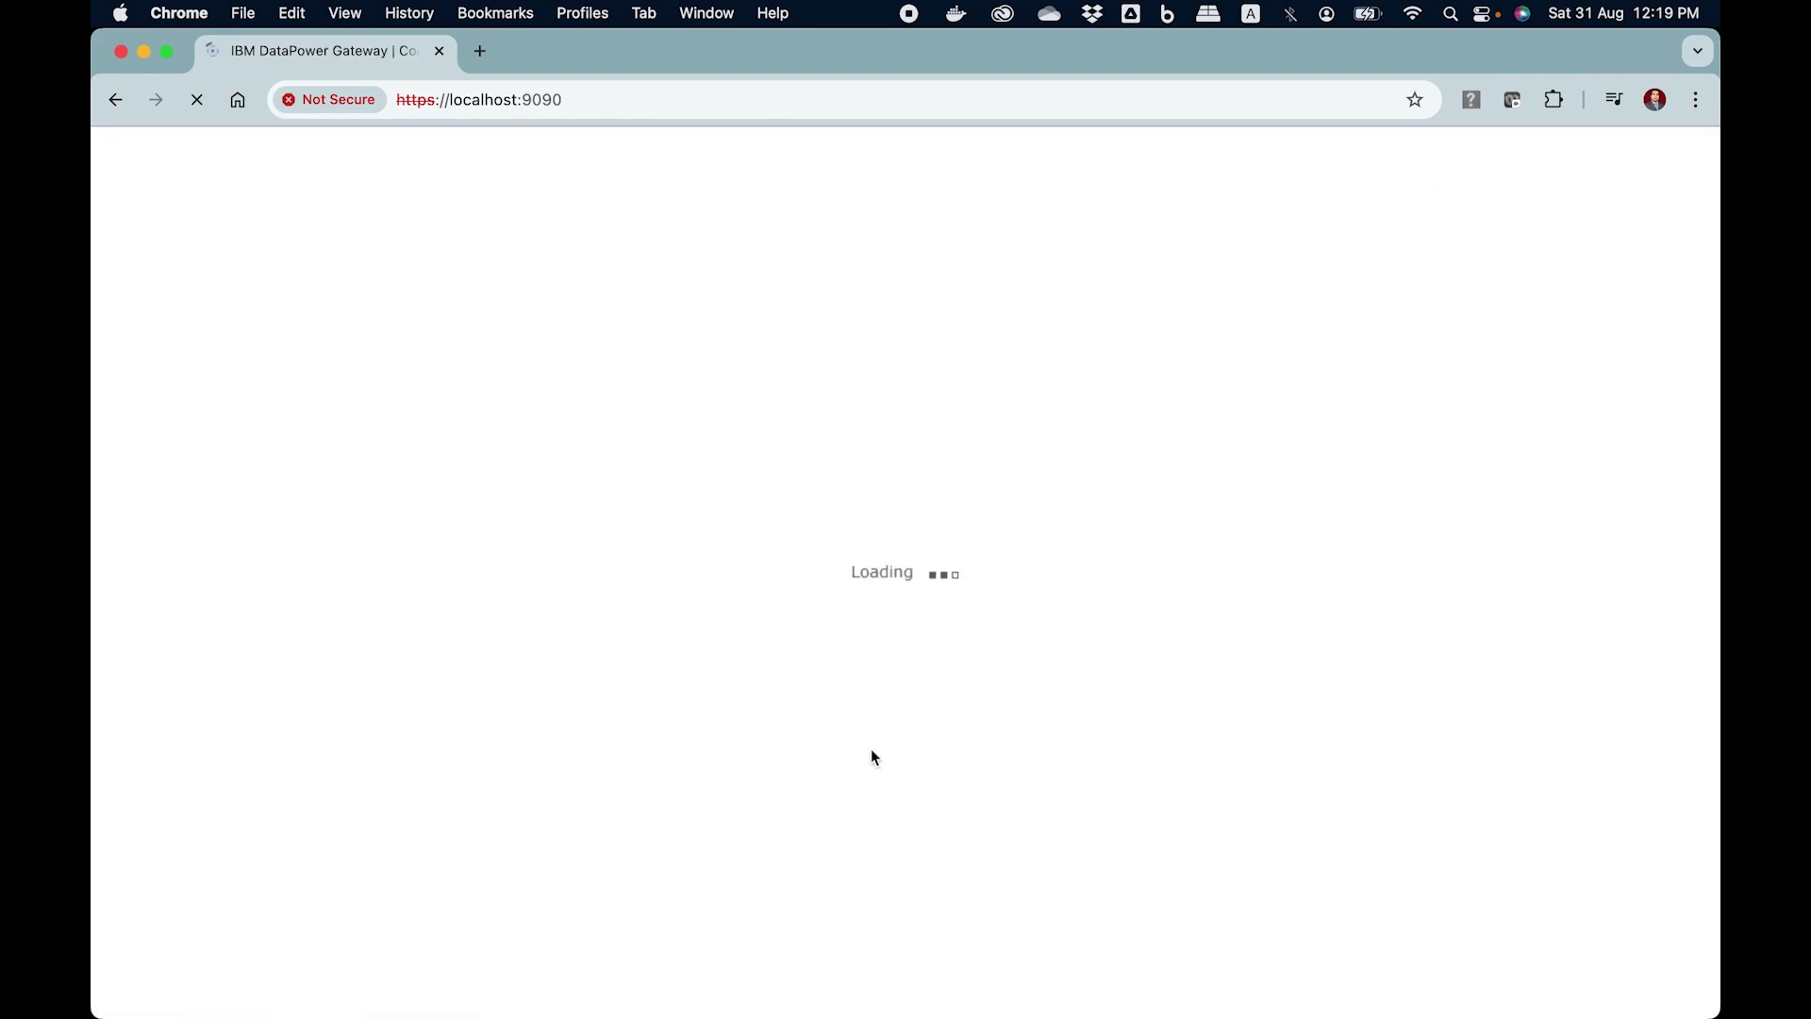
left_click(752, 521)
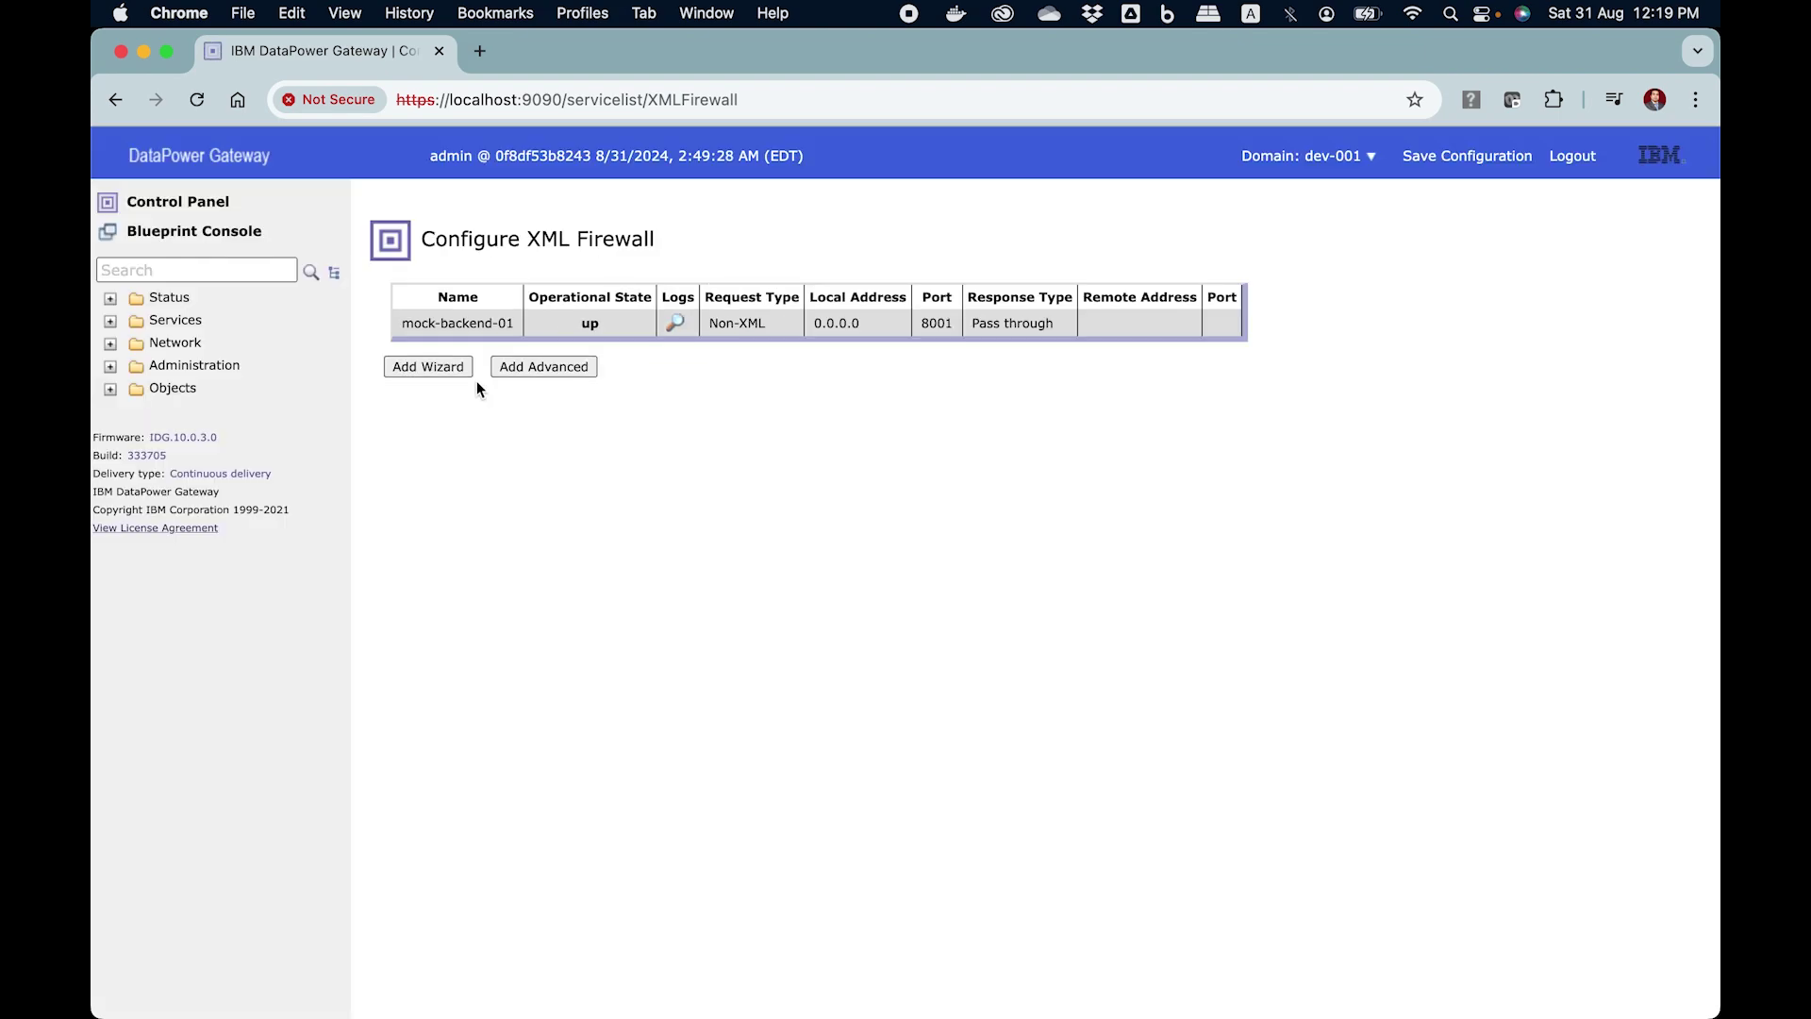
left_click(488, 330)
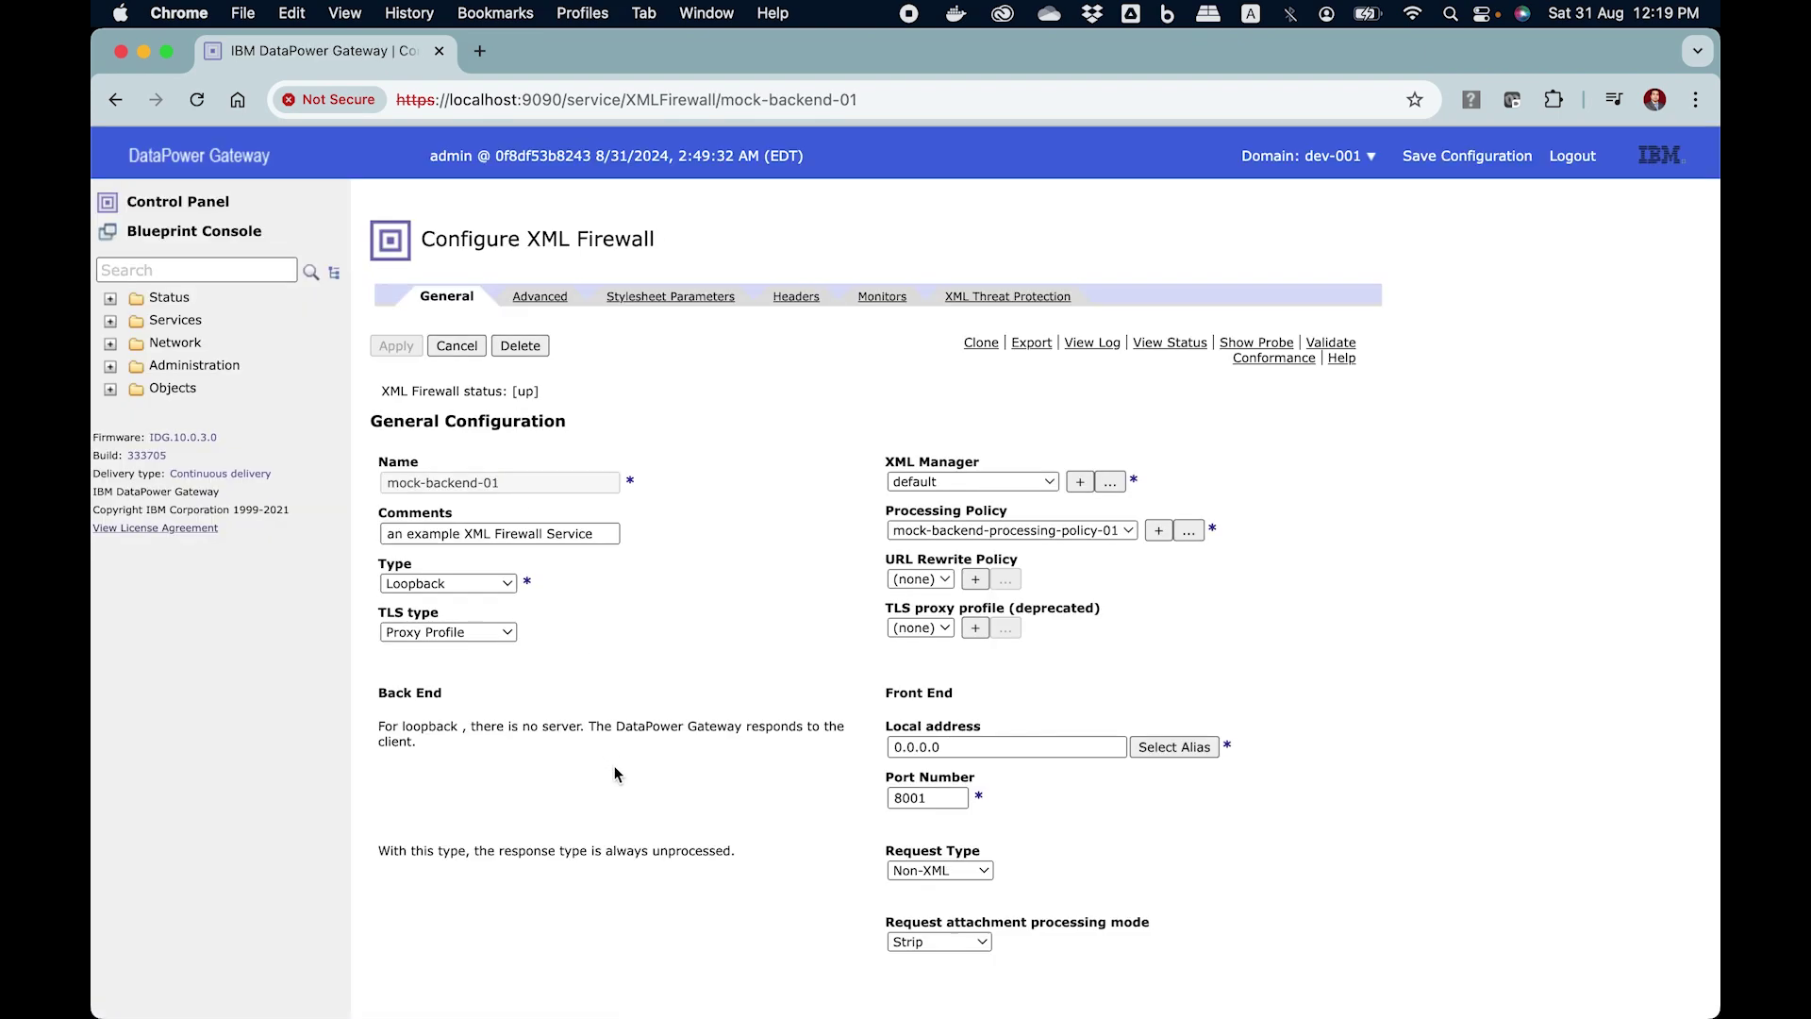
scroll(618, 802, "down", 5)
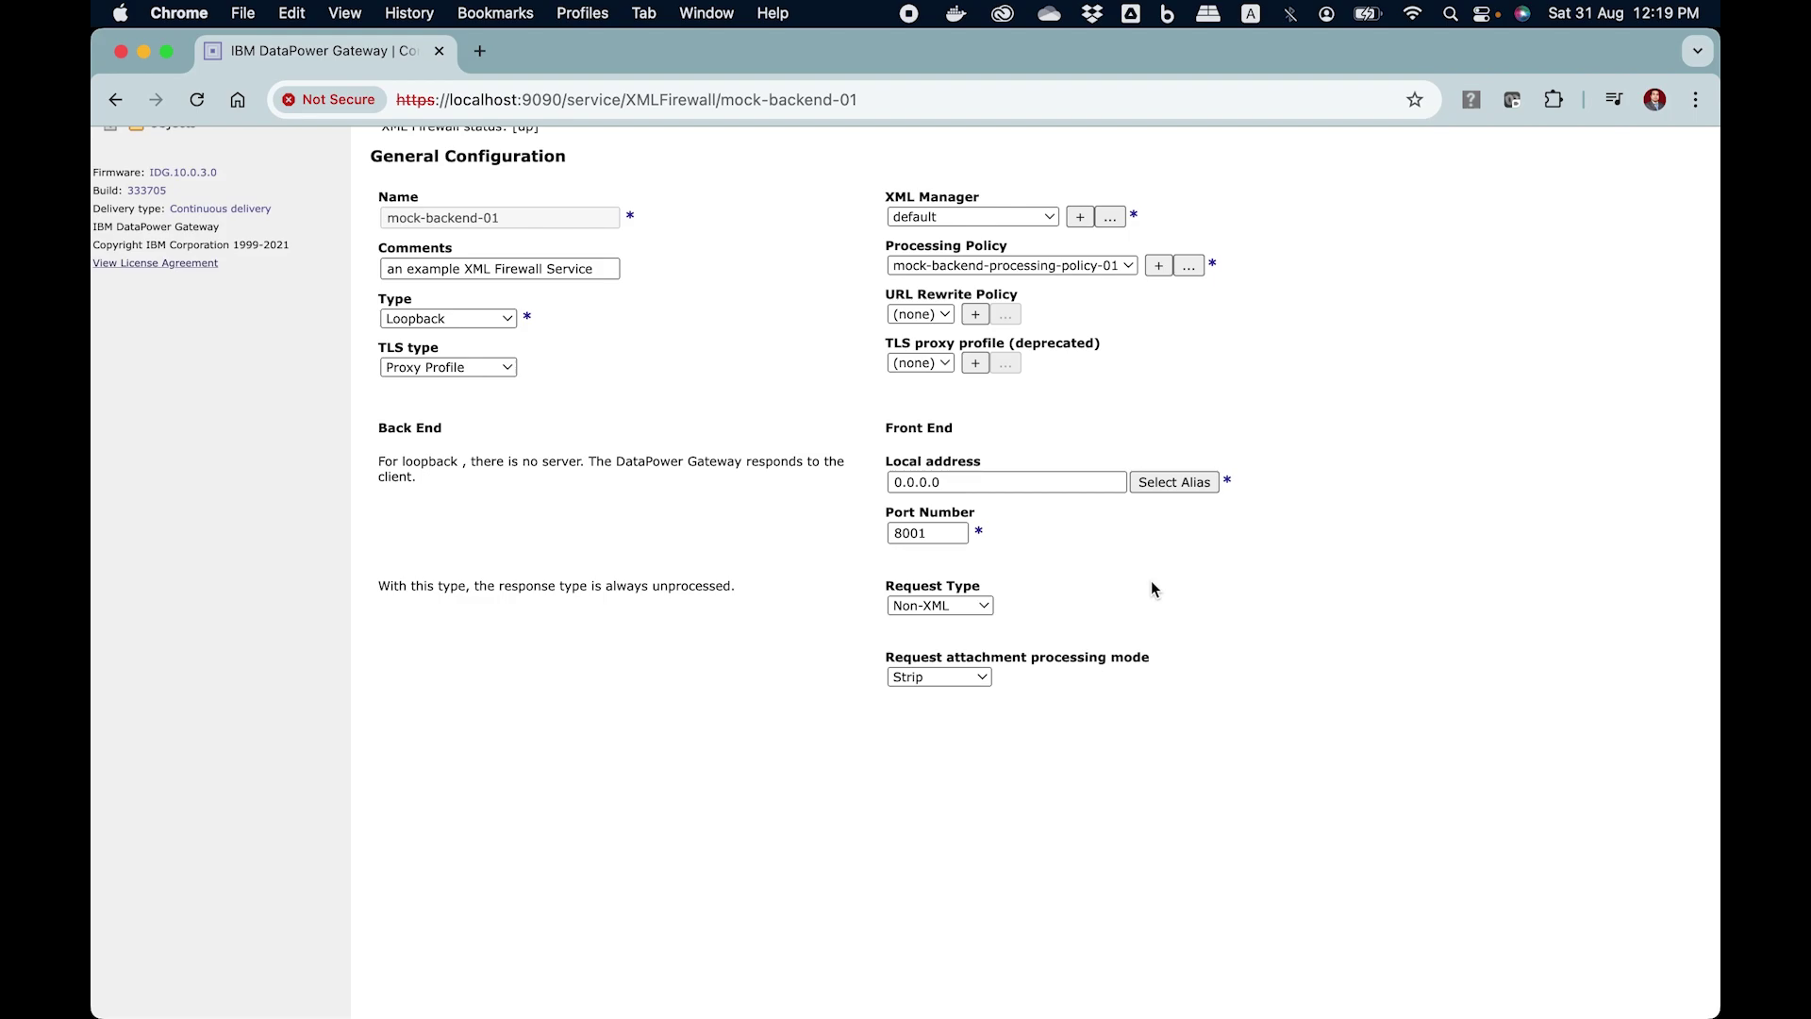
Return to the Control Panel and open the File Management page for the dev-001 domain.
scroll(1152, 585, "up", 4)
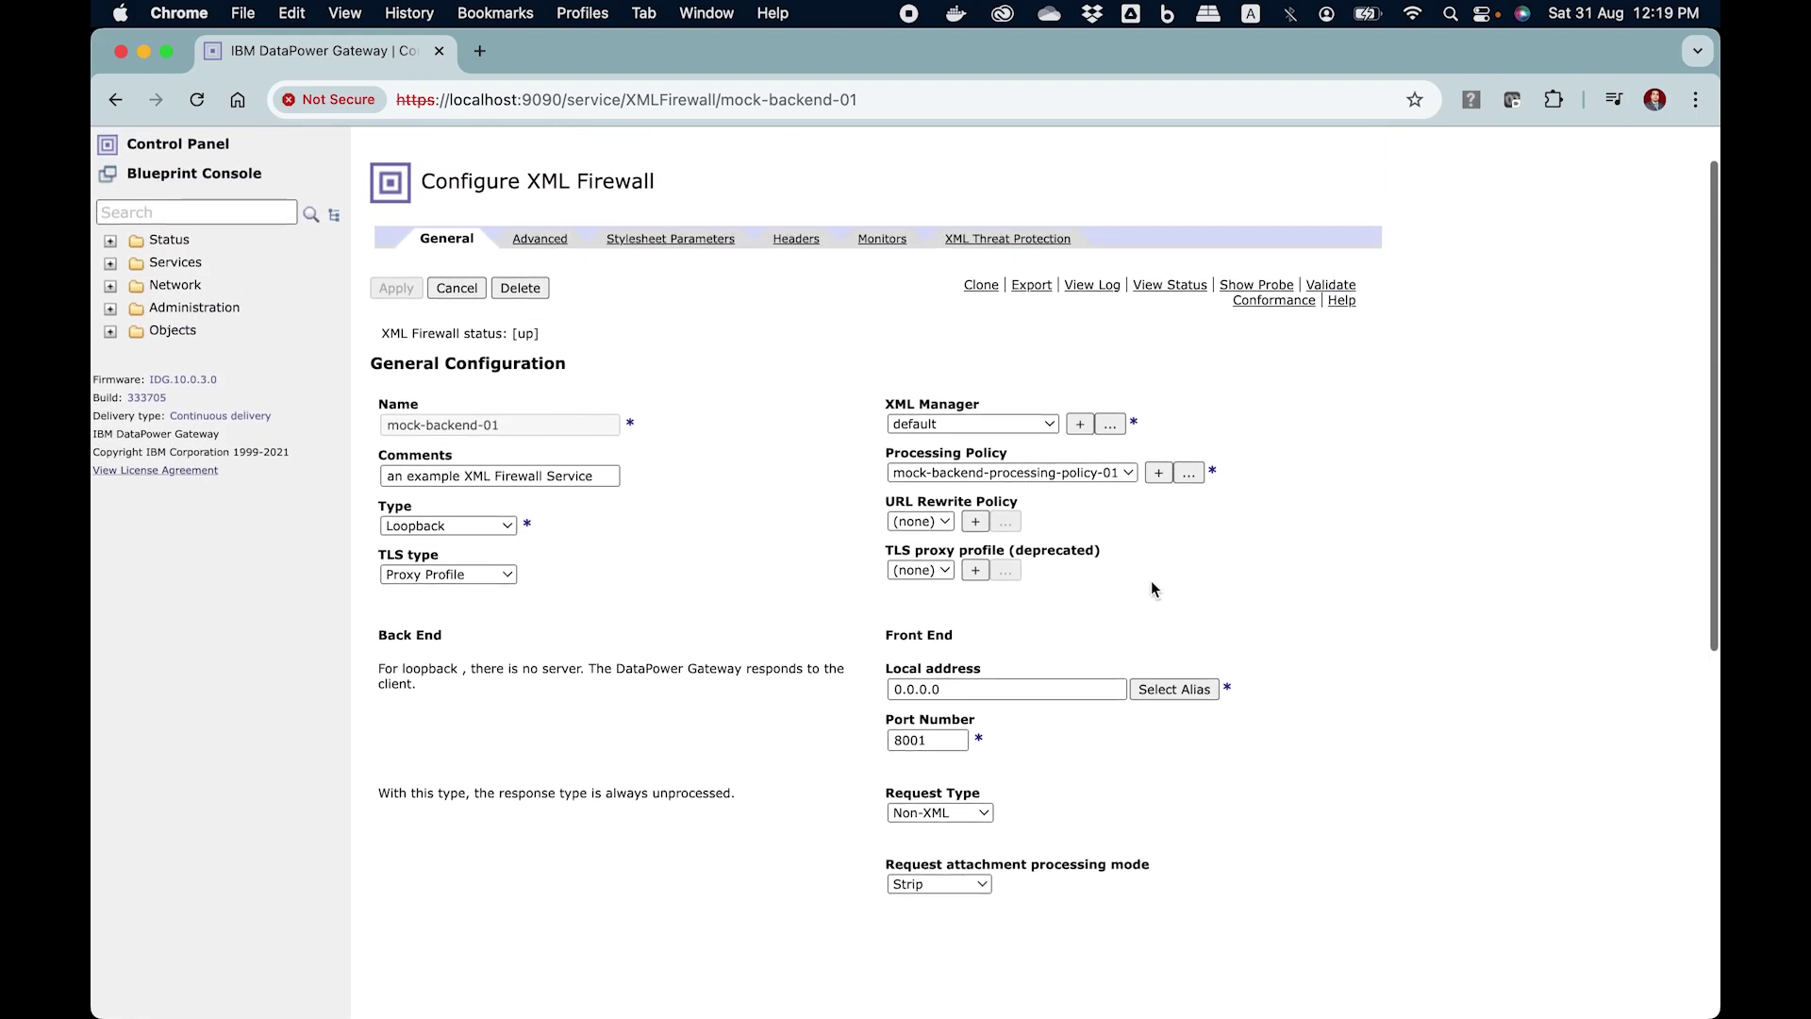
scroll(1151, 585, "up", 1)
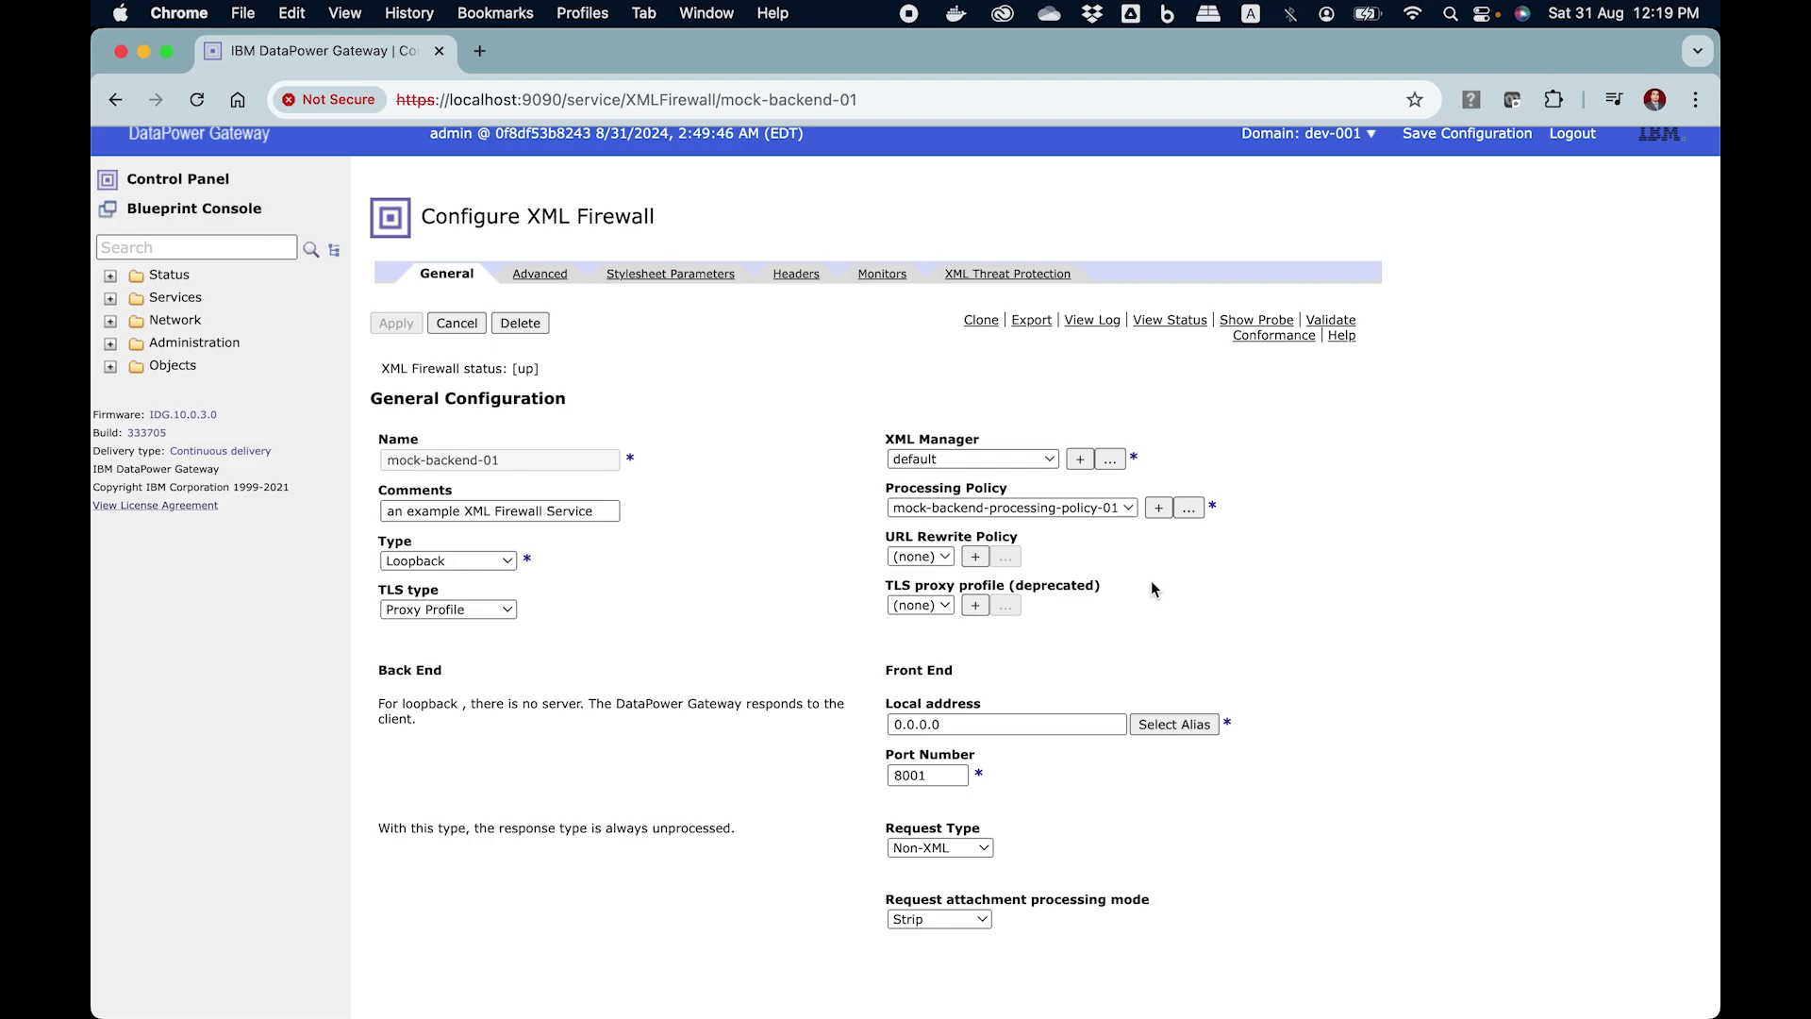
scroll(1151, 585, "up", 1)
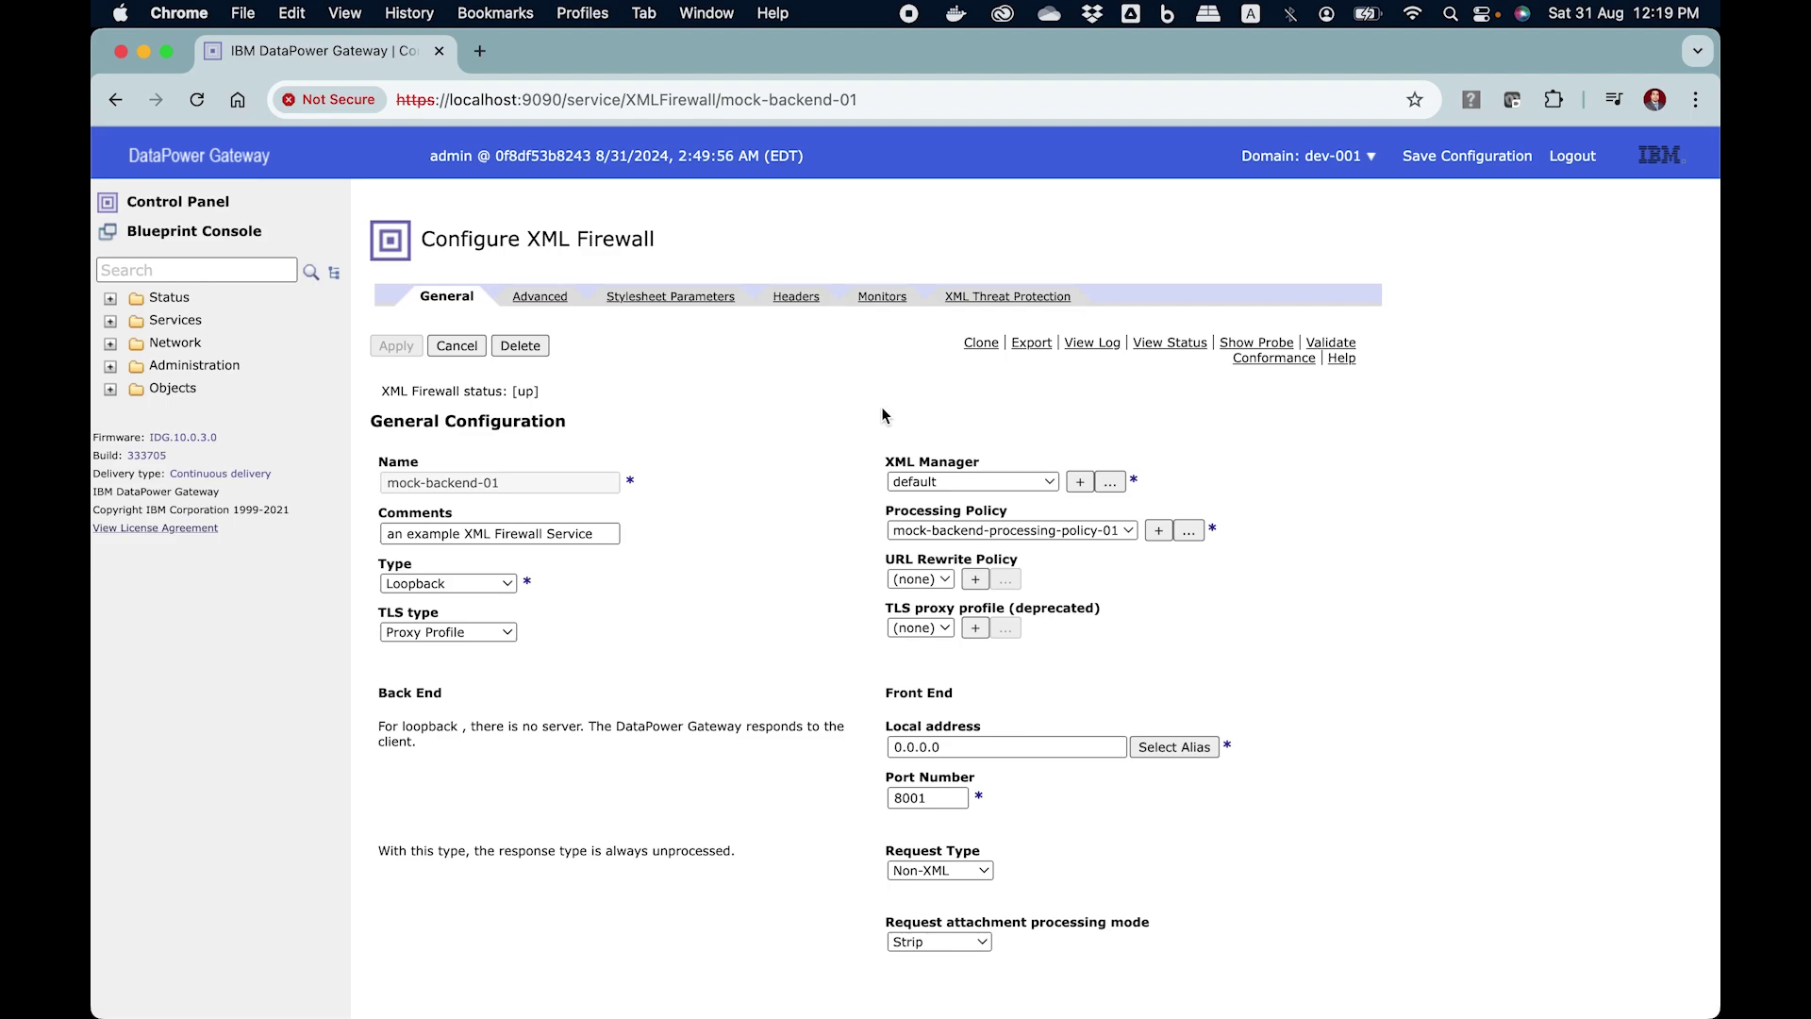
left_click(206, 204)
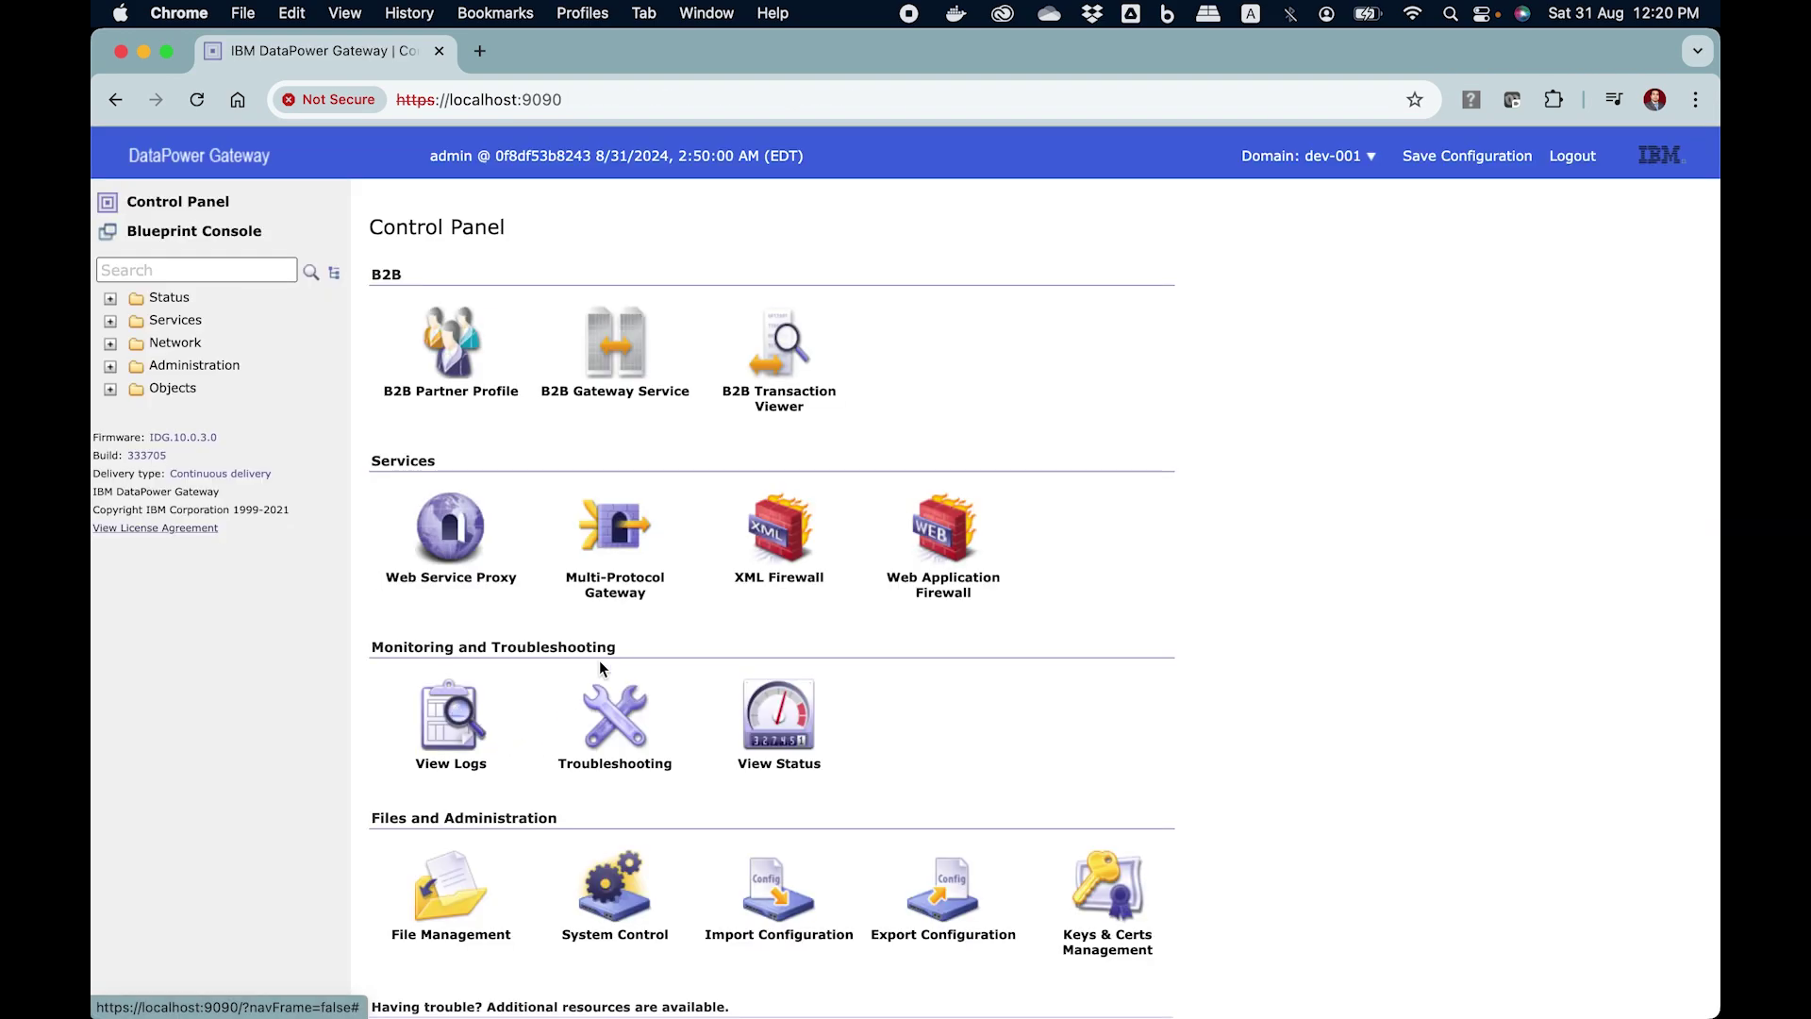
scroll(571, 759, "down", 3)
left_click(475, 722)
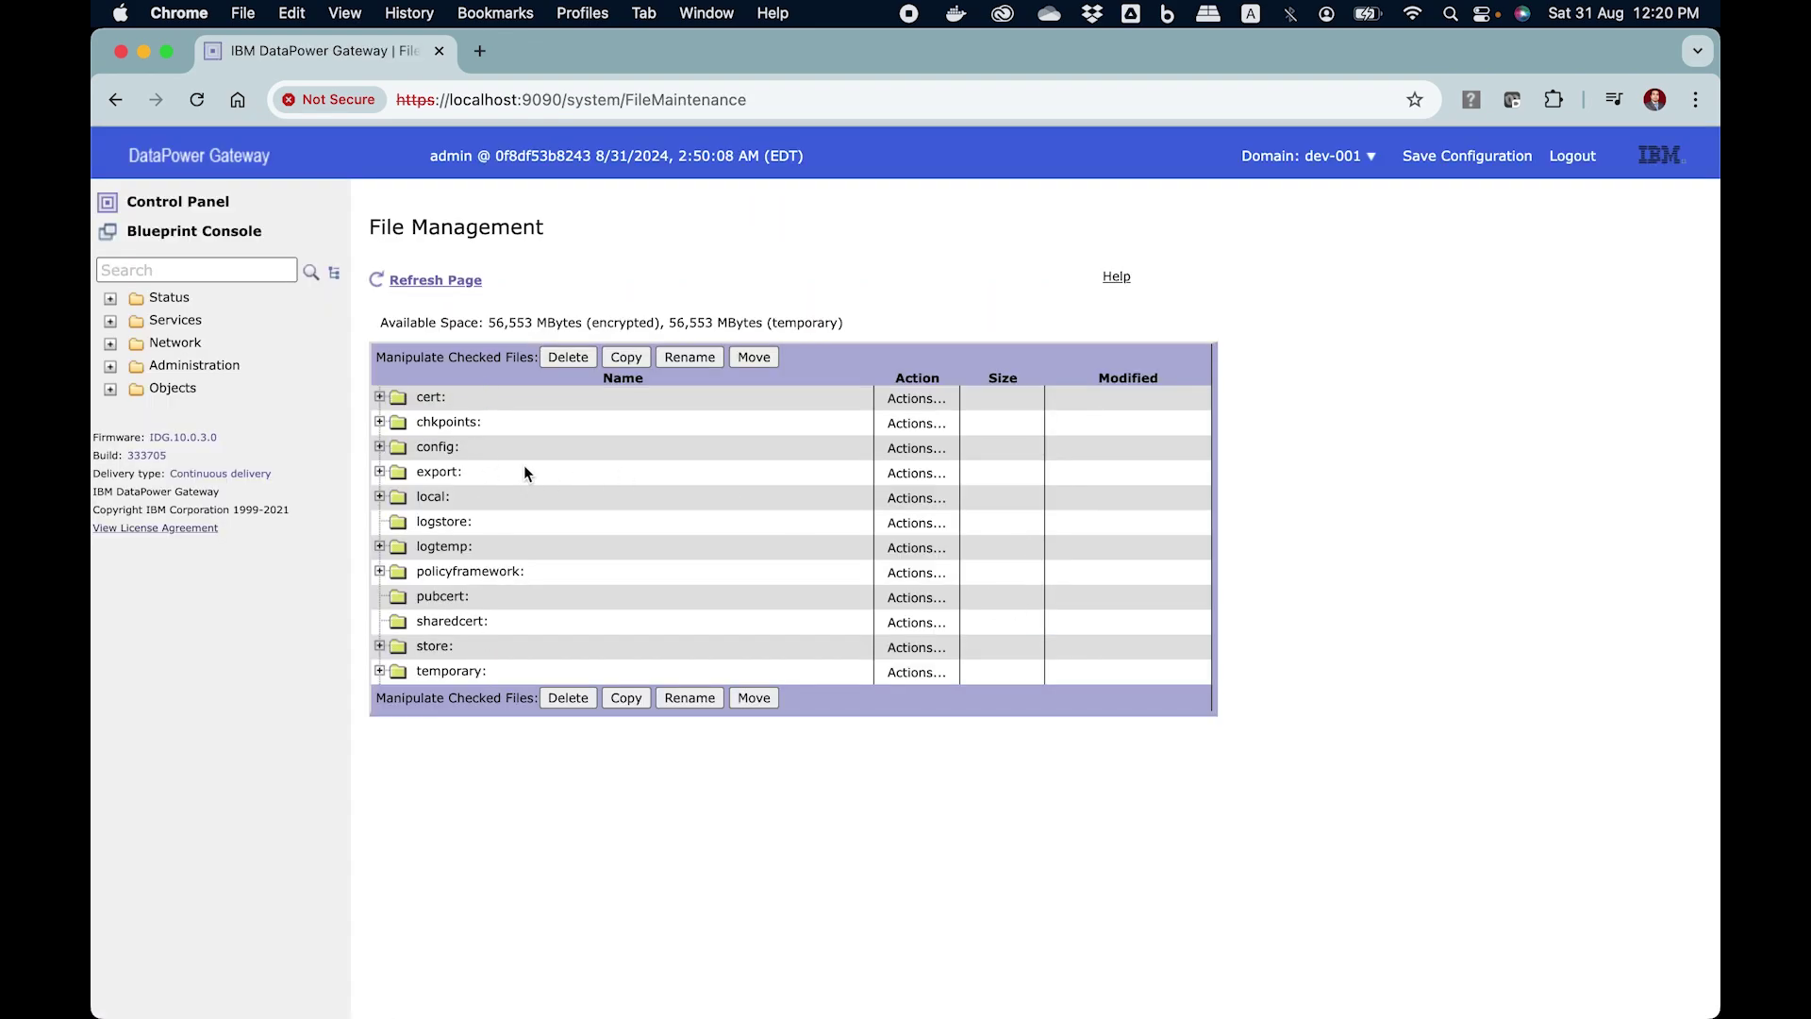
View the files stored in the cert: directory and collapse it again.
left_click(380, 398)
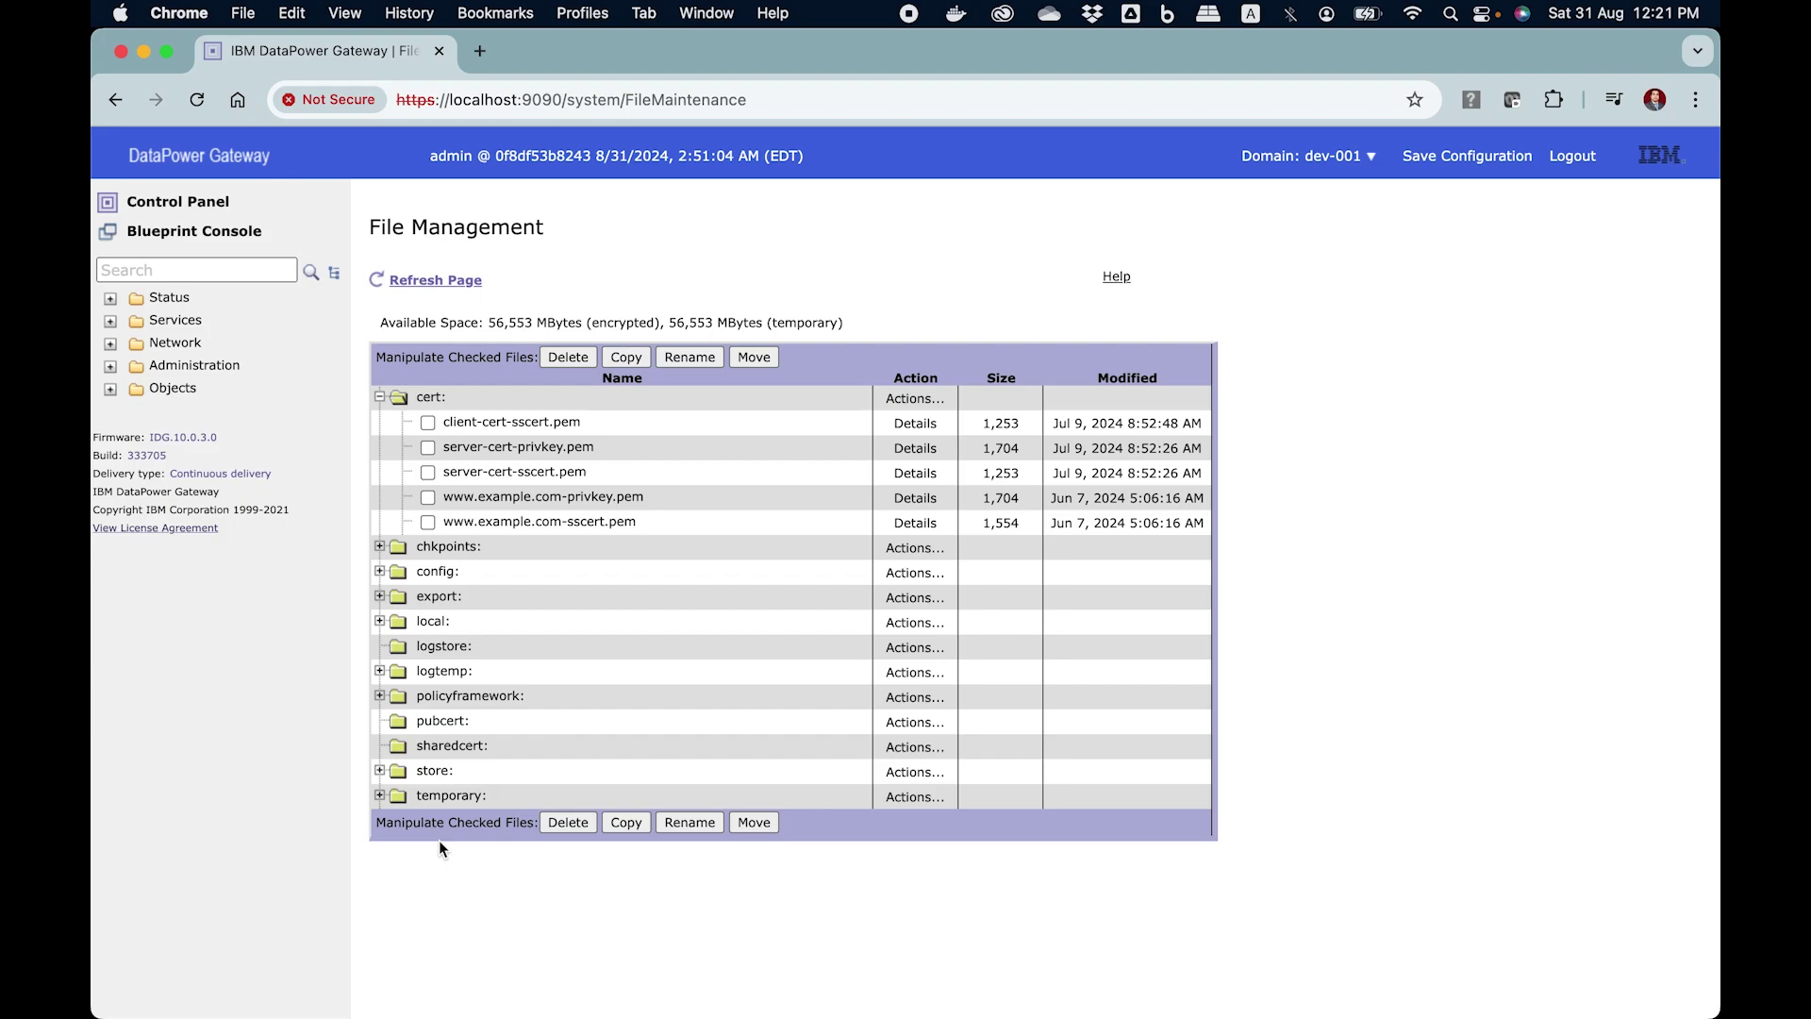
left_click(379, 397)
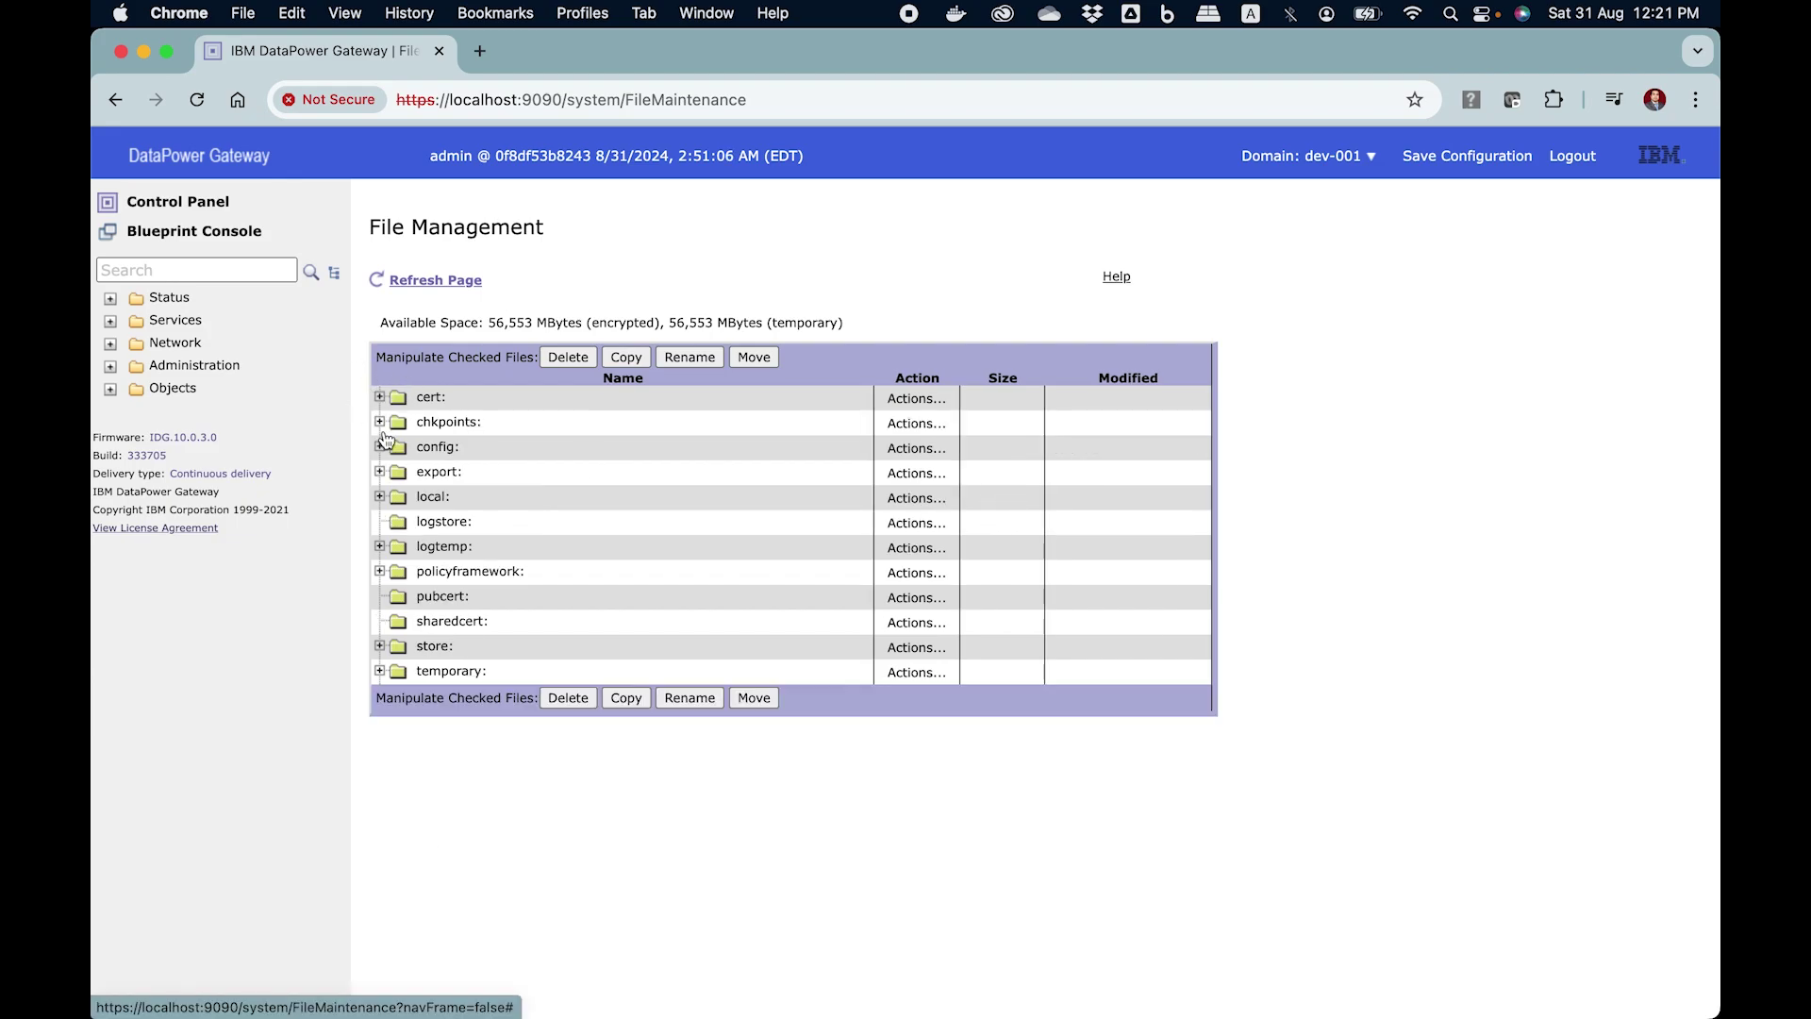
Expand the chkpoints: directory, check its available directory actions and select the checkpoint file before-deployment-build-no-12345.zip.
left_click(380, 422)
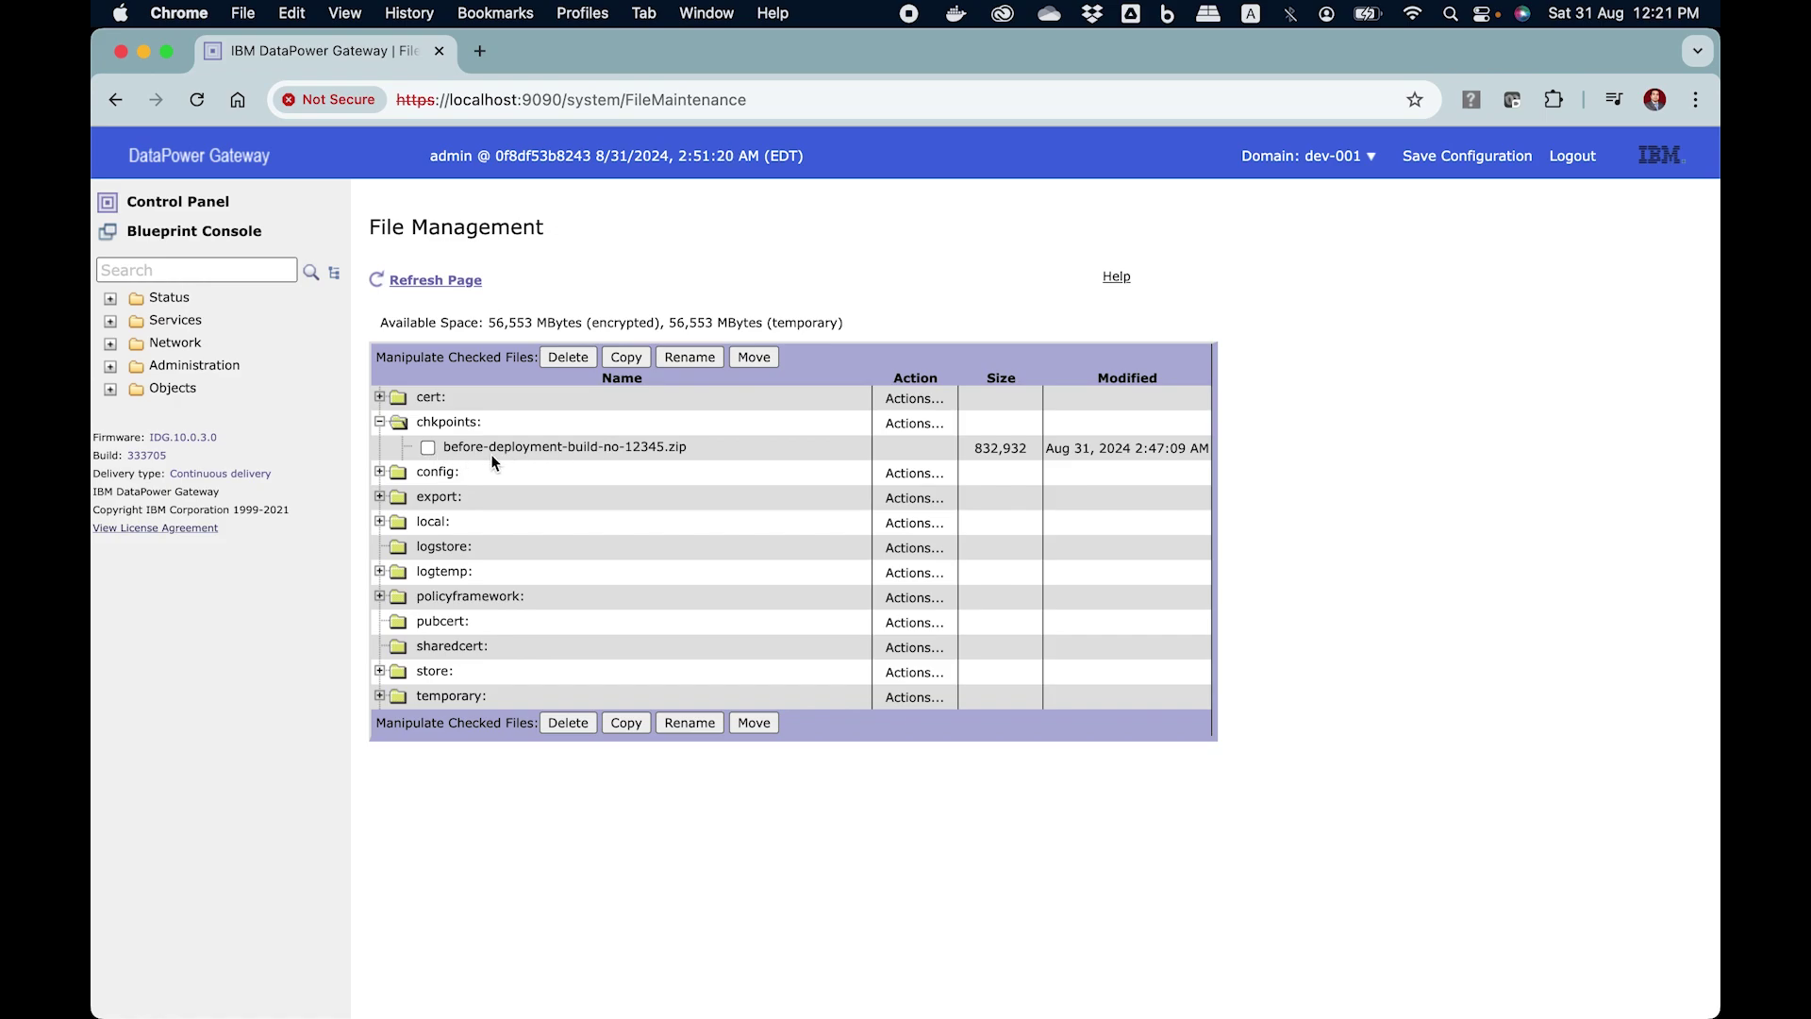
left_click(914, 423)
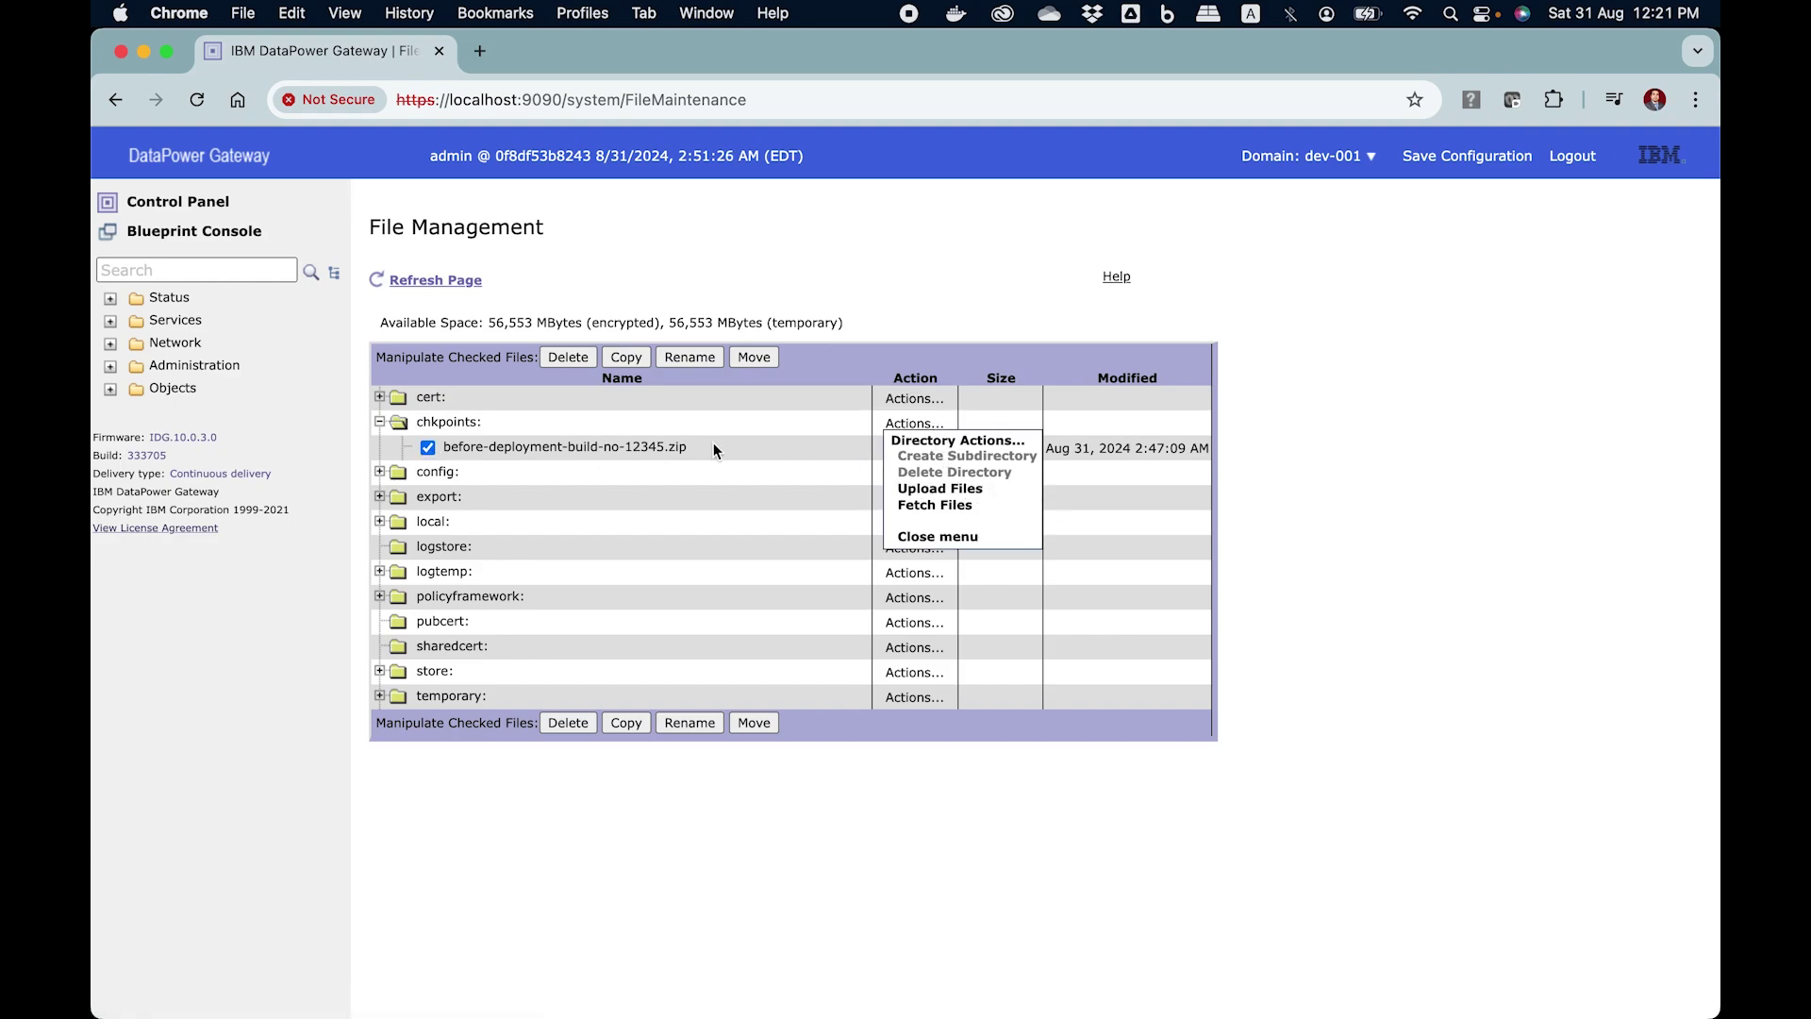
left_click(939, 537)
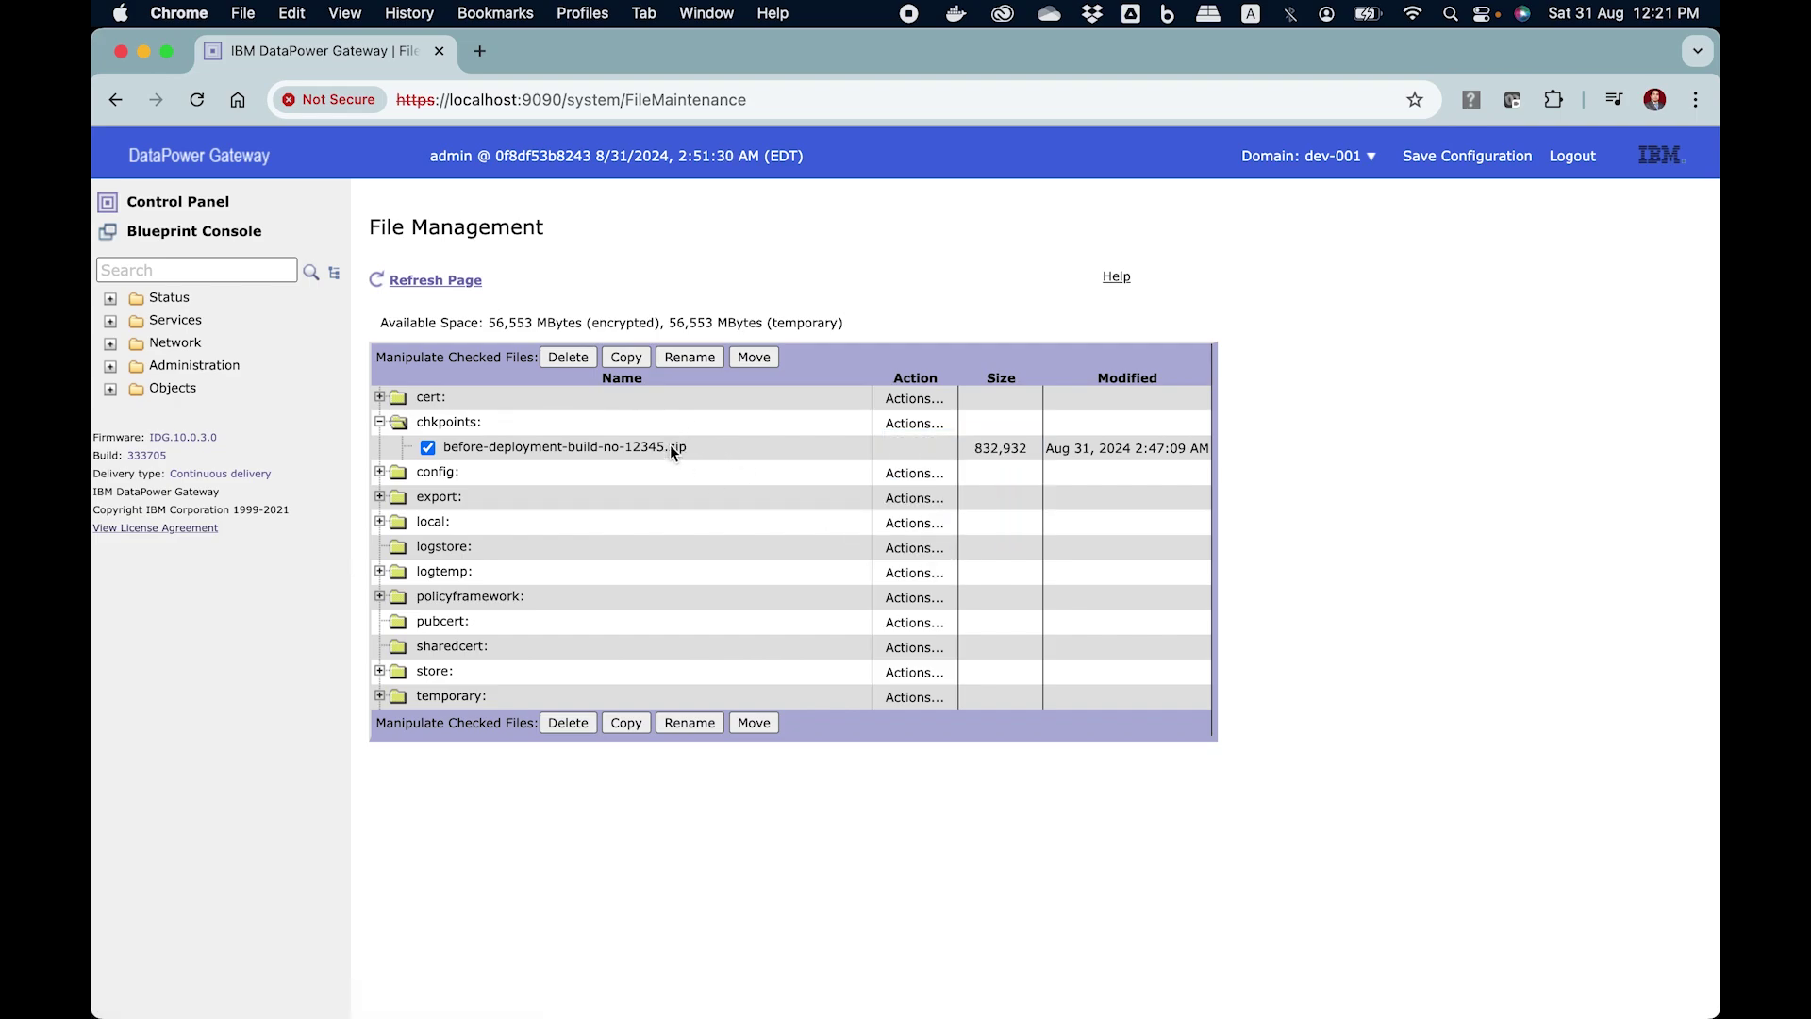